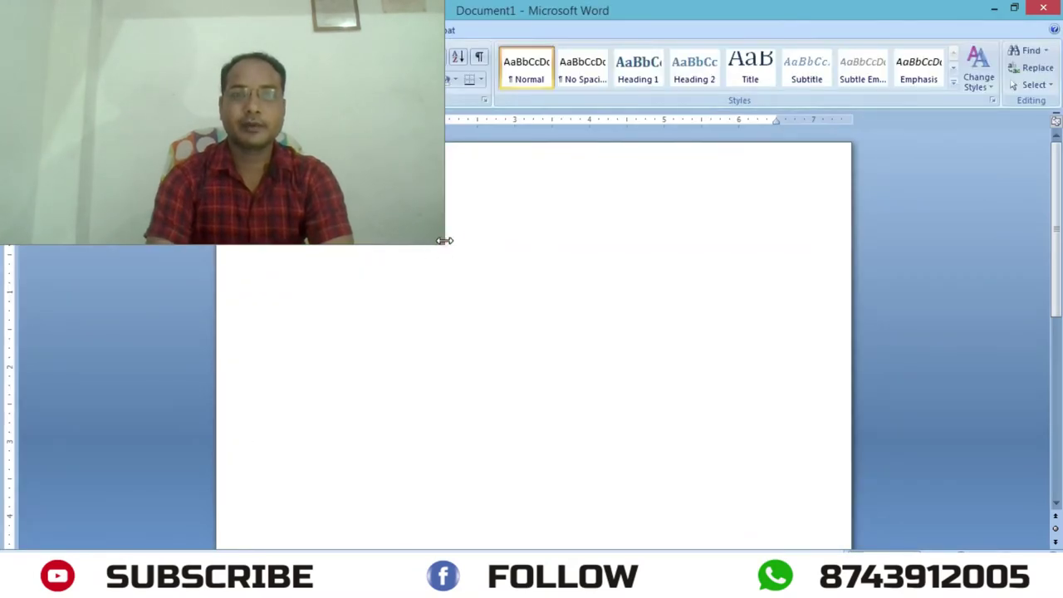
Fill the blank page with three batches of =rand() sample paragraphs and return to the top
click(442, 244)
drag(443, 244, 231, 124)
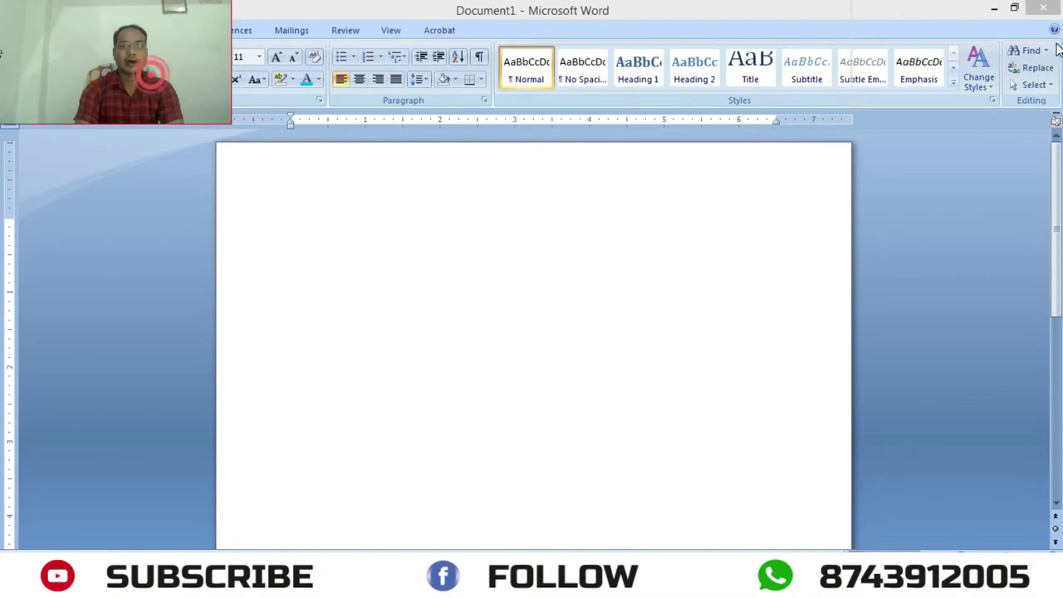
drag(1000, 87, 1035, 94)
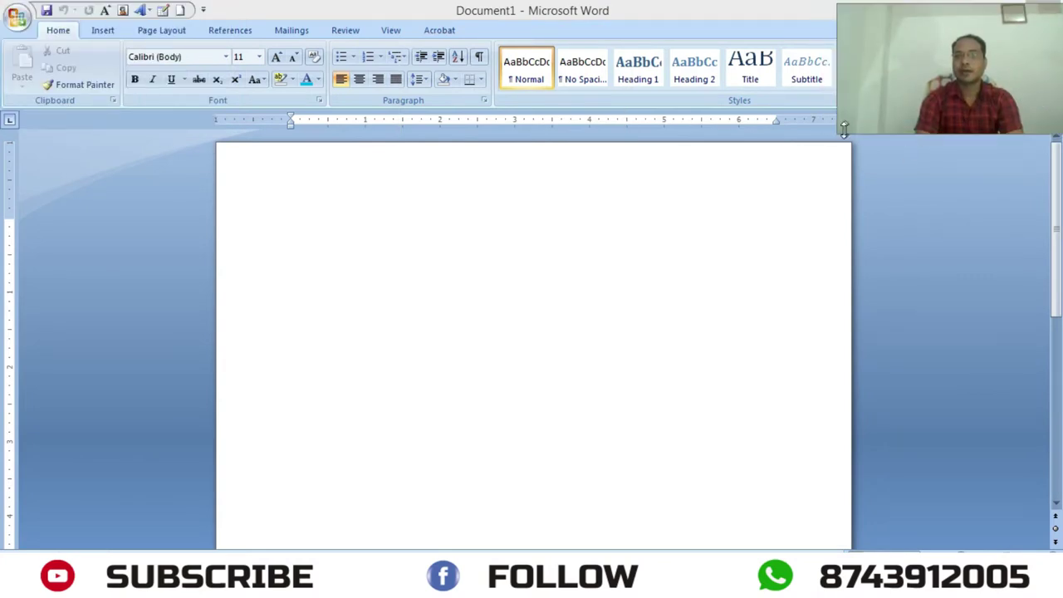
drag(838, 133, 819, 145)
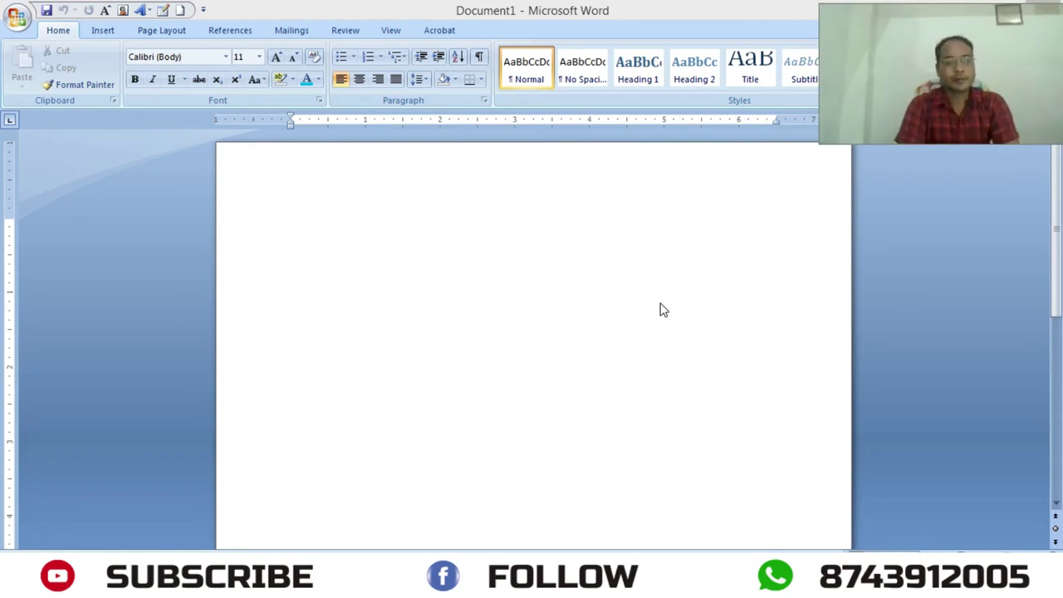
click(420, 339)
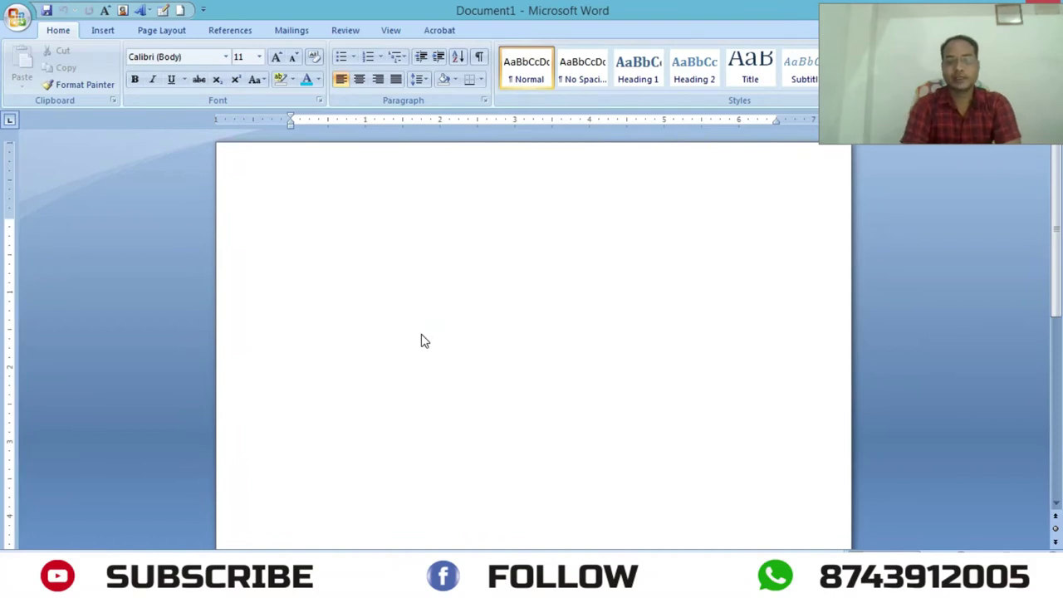
text(=rand()
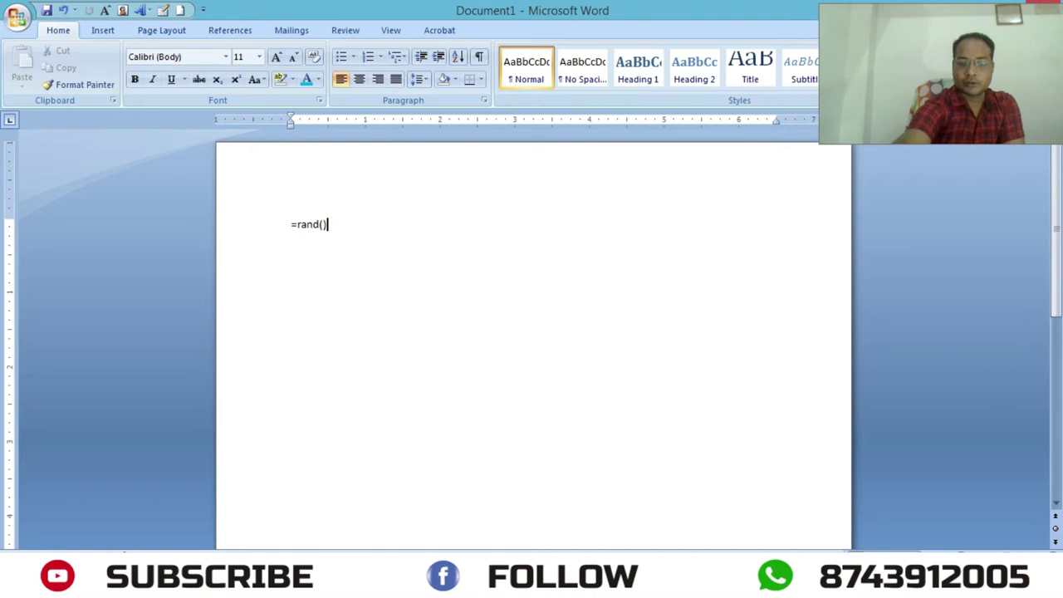
key(Return)
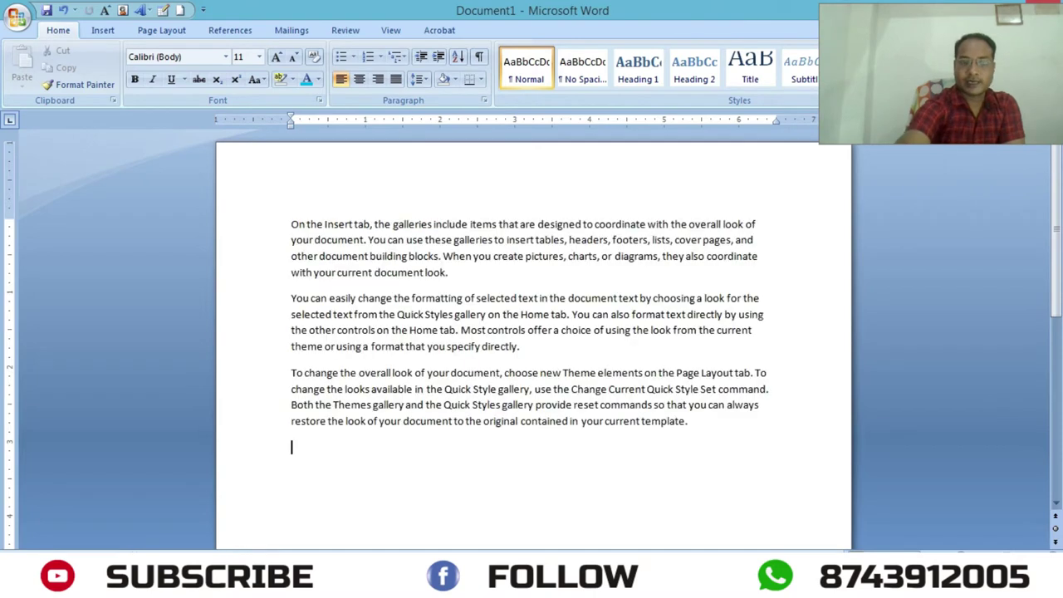
text(=rand())
key(Return)
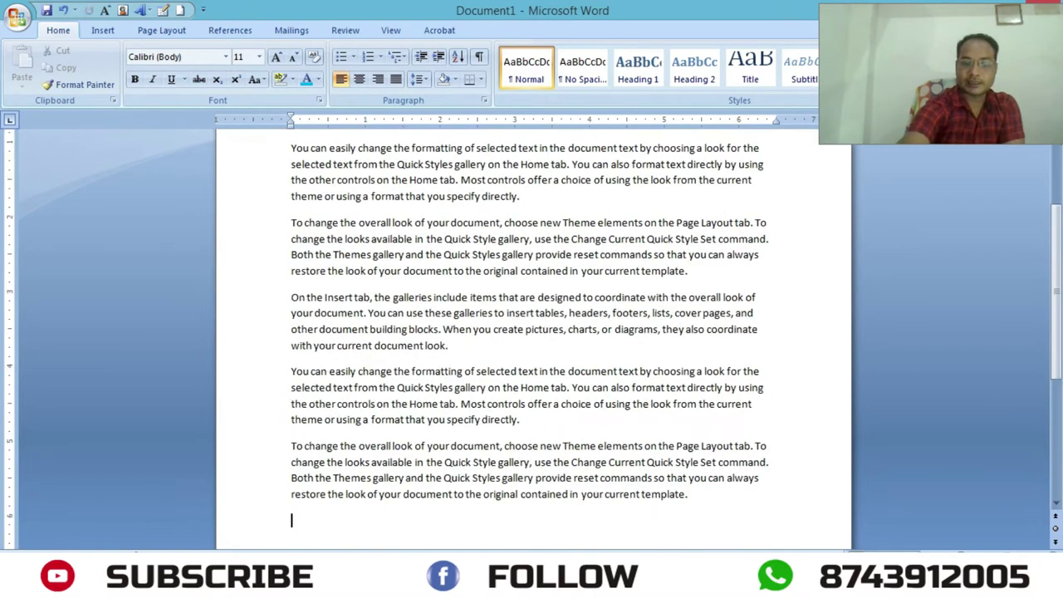
text(=rand())
key(Return)
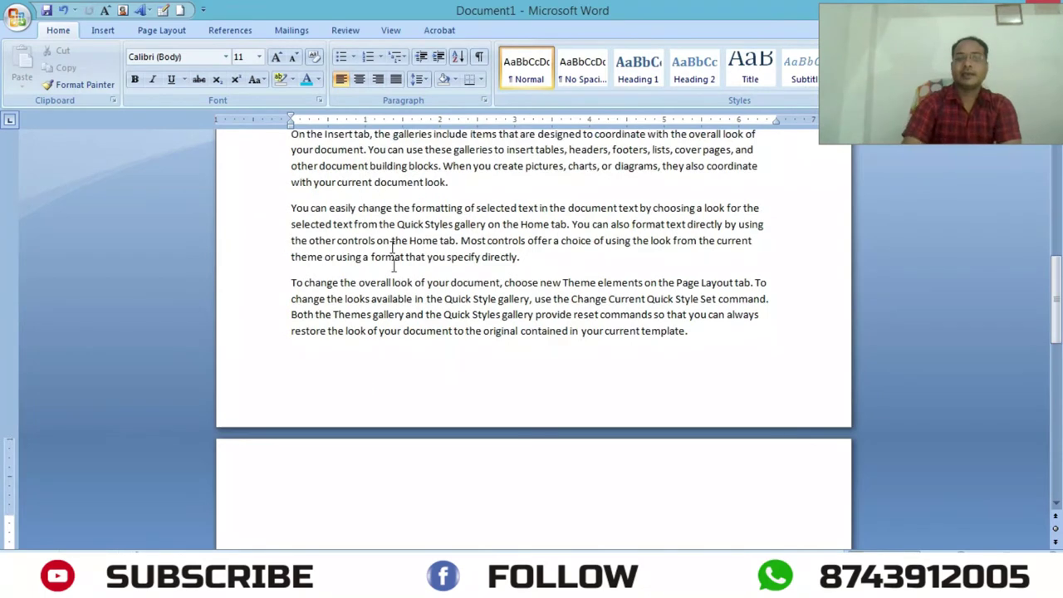
scroll(431, 324, up, 10)
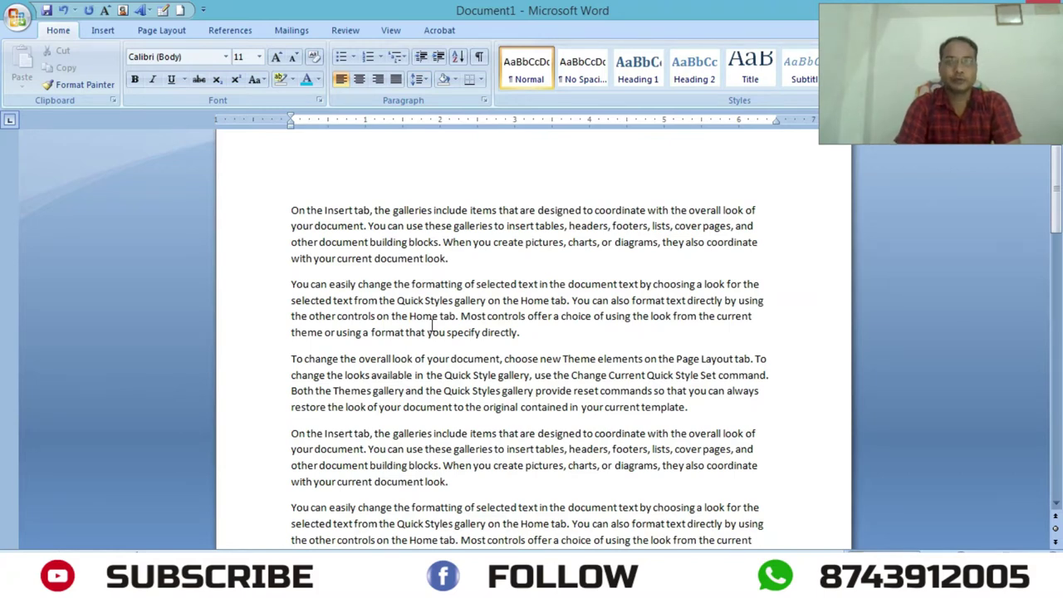
Show the filler document in Print Preview at 100% zoom and scroll through the pages
click(15, 20)
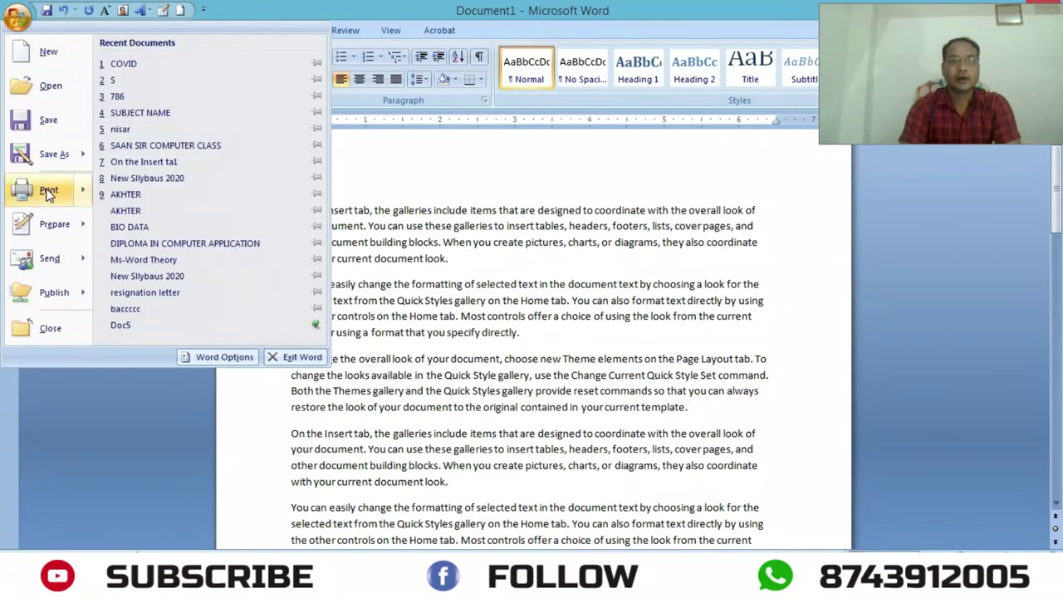
mouse_move(47, 189)
click(153, 156)
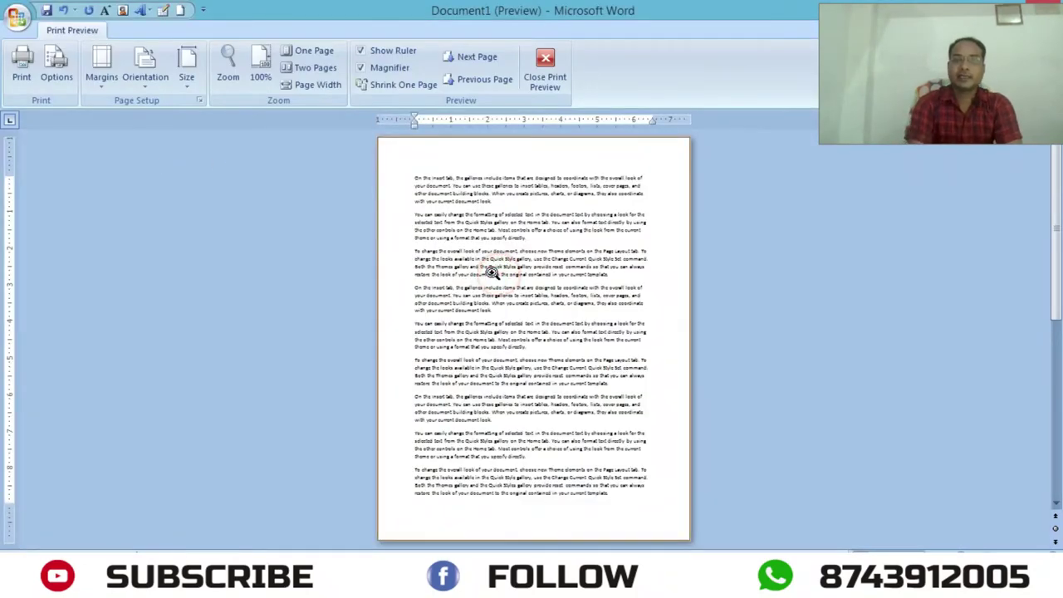
click(484, 282)
scroll(480, 299, down, 5)
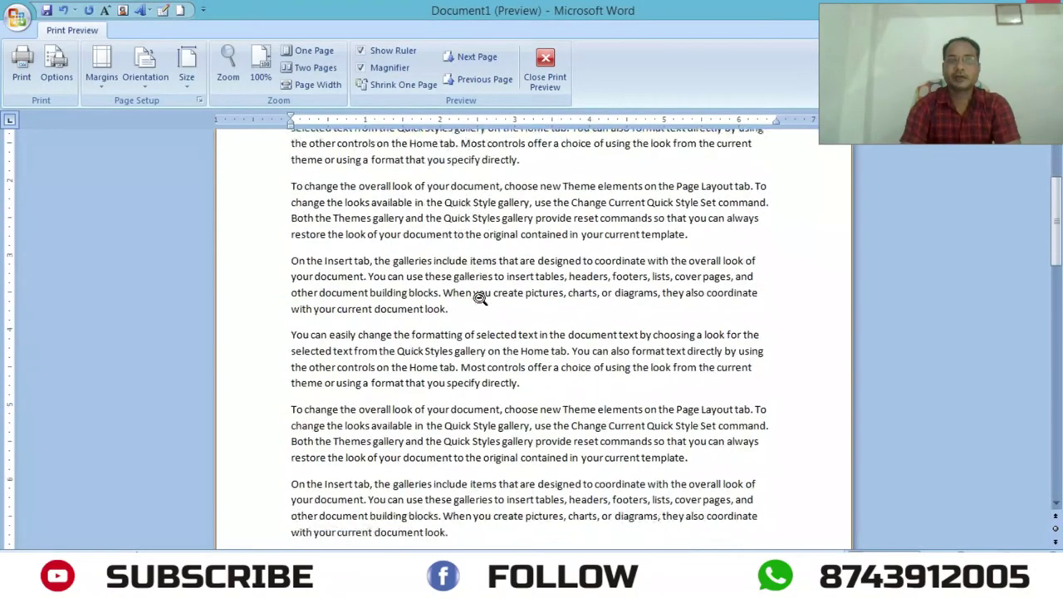
scroll(479, 299, up, 5)
scroll(480, 298, down, 2)
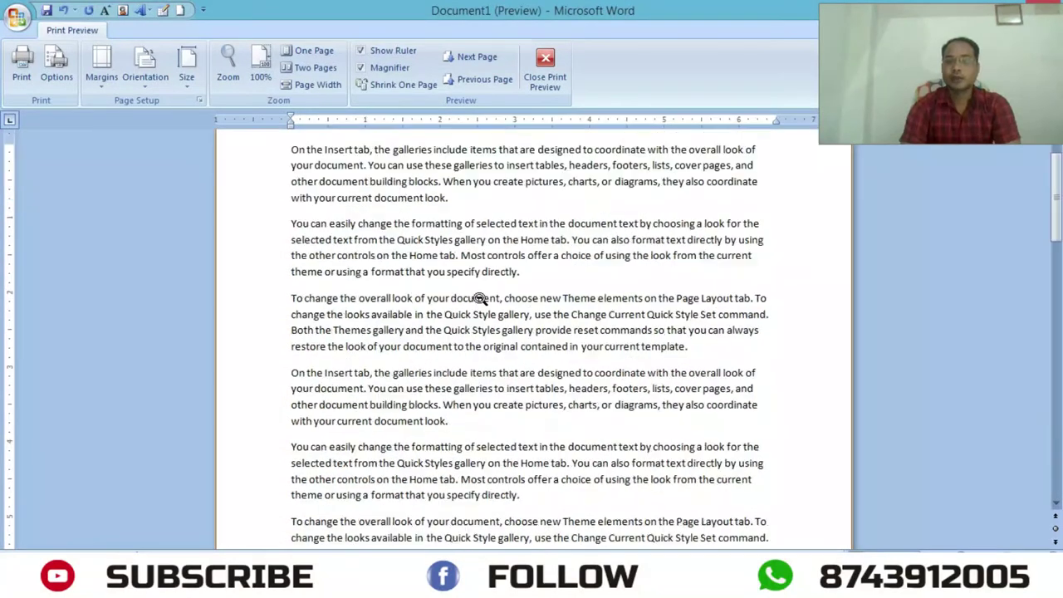
scroll(480, 299, down, 2)
scroll(480, 299, down, 2)
scroll(480, 299, down, 2)
scroll(479, 299, down, 3)
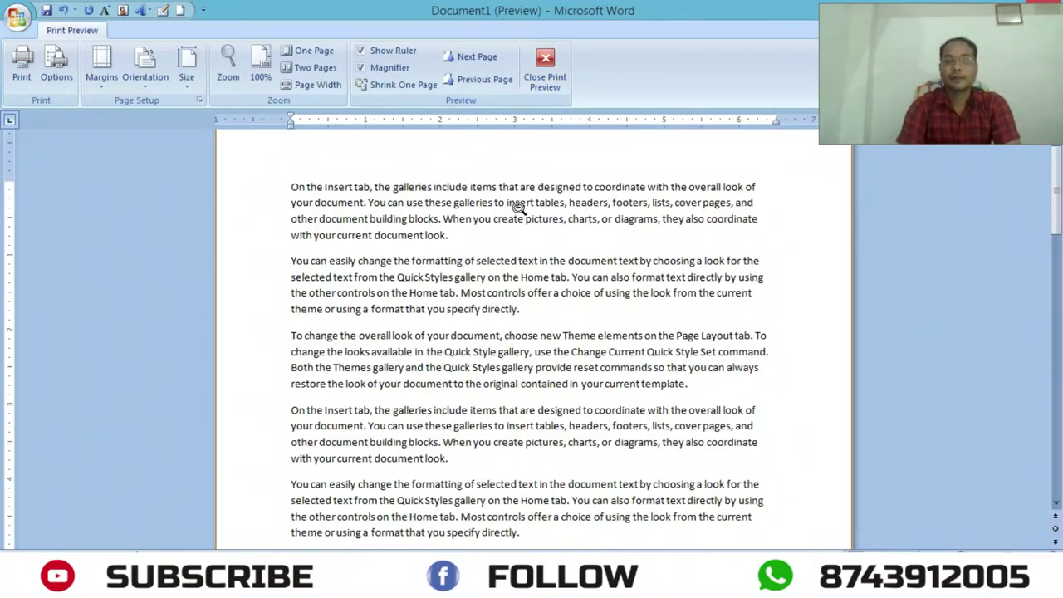
Close Print Preview and show the Page Layout ribbon
click(548, 89)
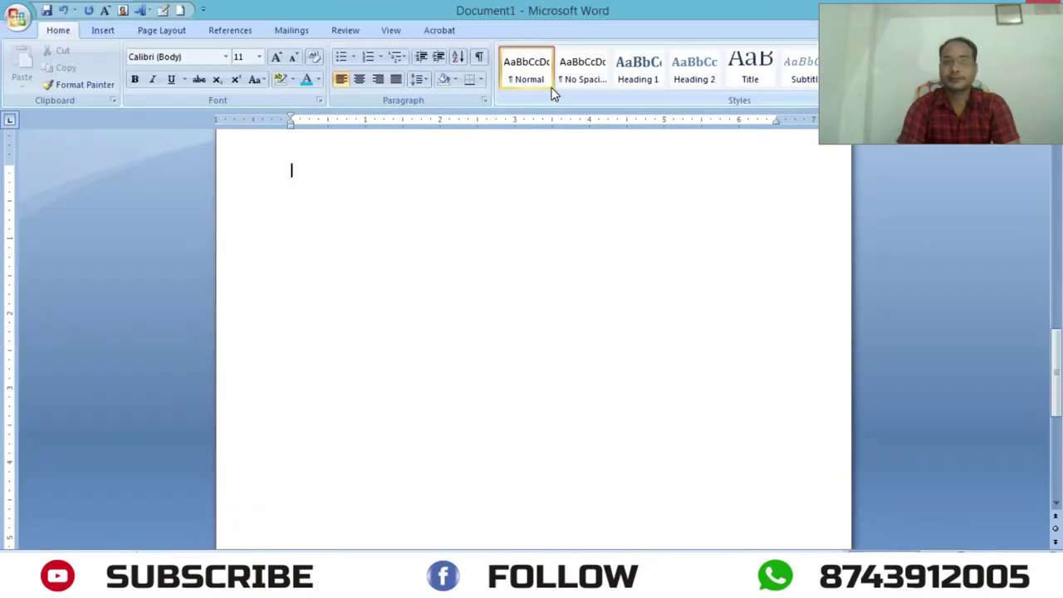
scroll(482, 260, up, 10)
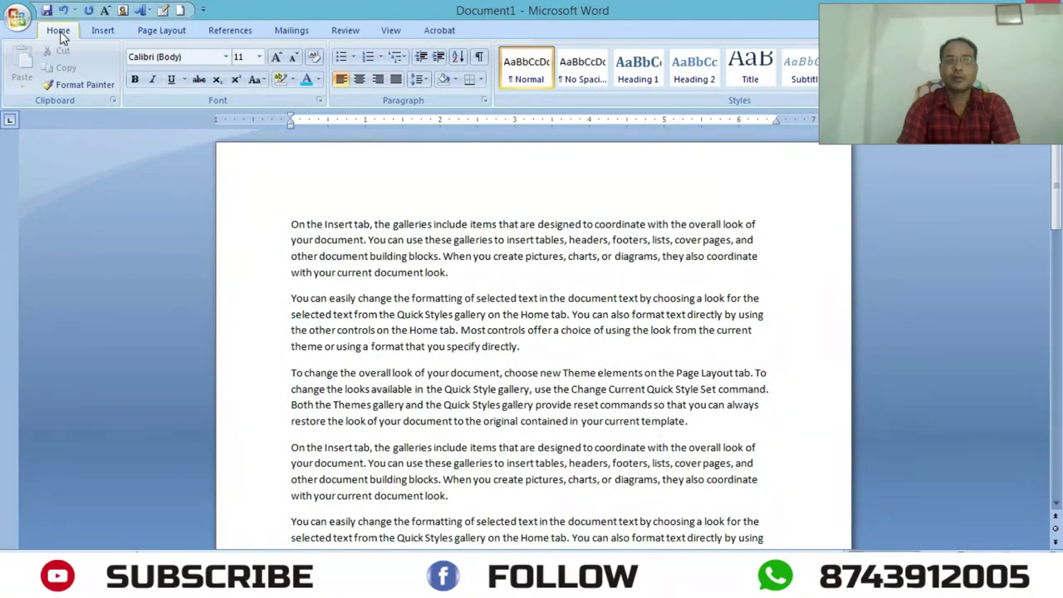
click(160, 38)
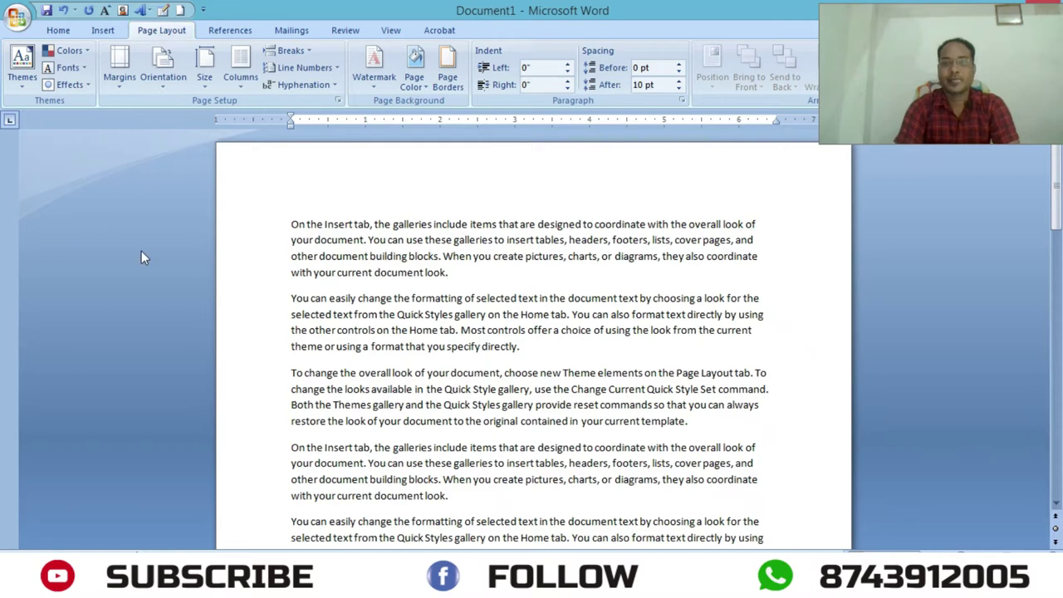
Select the filler text, then deselect it and put the caret at the first paragraph
mouse_move(292, 223)
mouse_down()
mouse_move(409, 537)
mouse_move(671, 446)
mouse_up()
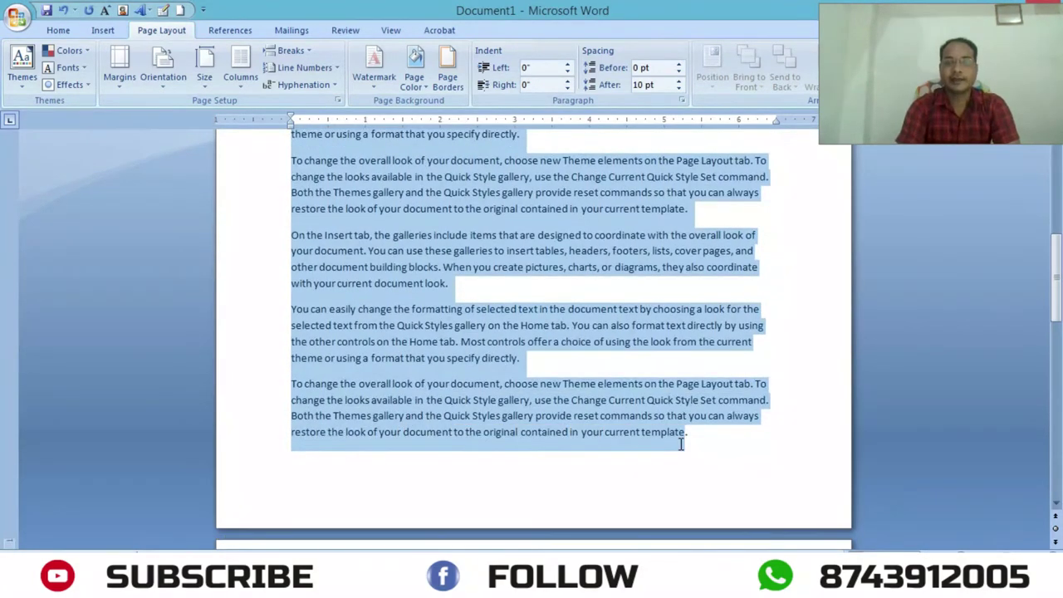
scroll(557, 346, up, 3)
scroll(556, 345, up, 3)
scroll(556, 346, up, 3)
scroll(554, 331, up, 1)
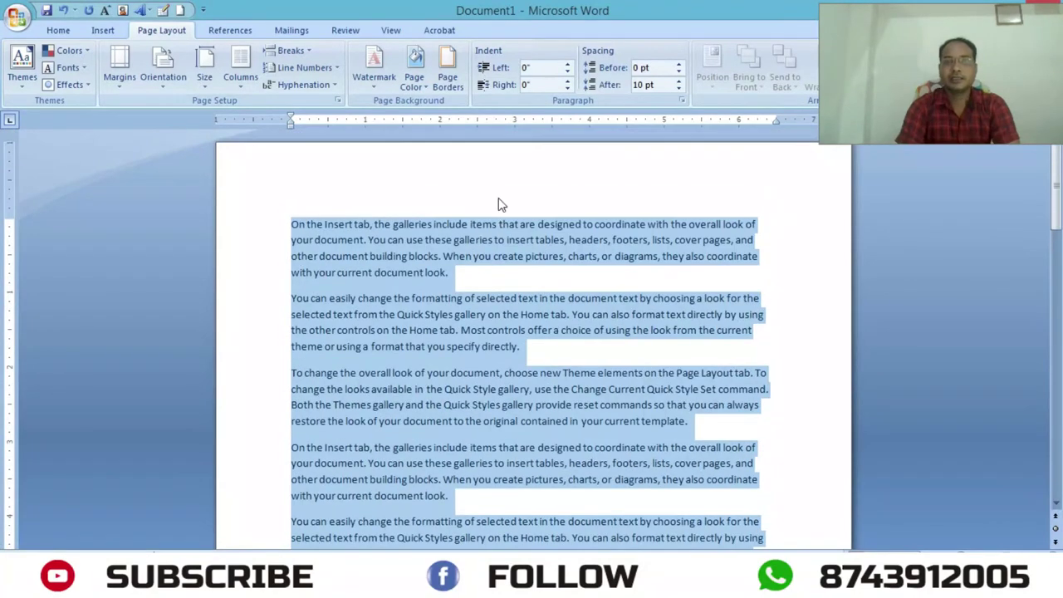
click(496, 198)
click(292, 224)
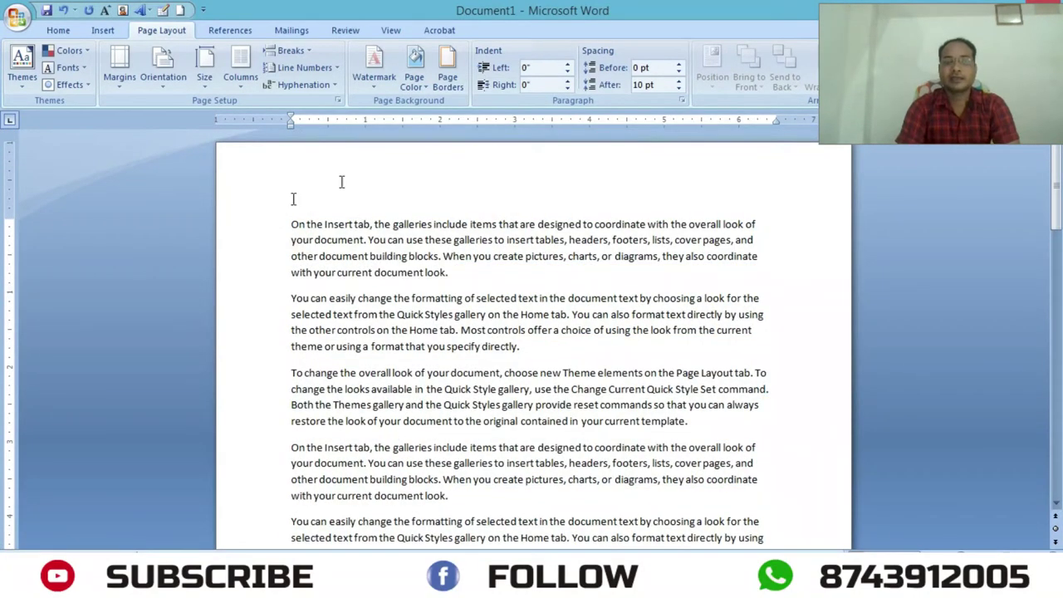
scroll(482, 349, down, 1)
scroll(390, 291, up, 1)
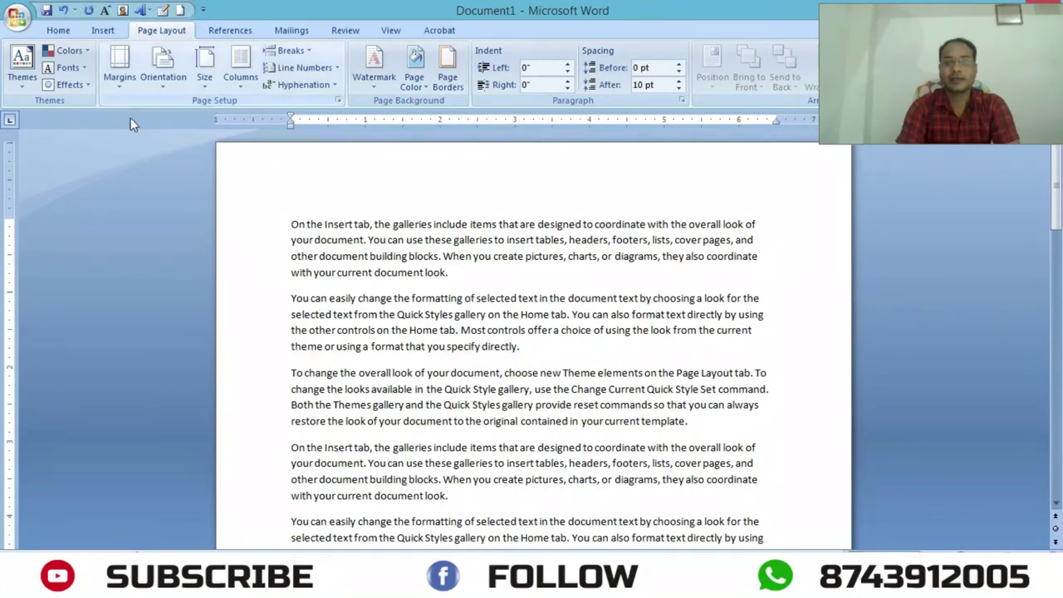
Try the Narrow half-inch margins, then the Moderate margins preset
click(129, 93)
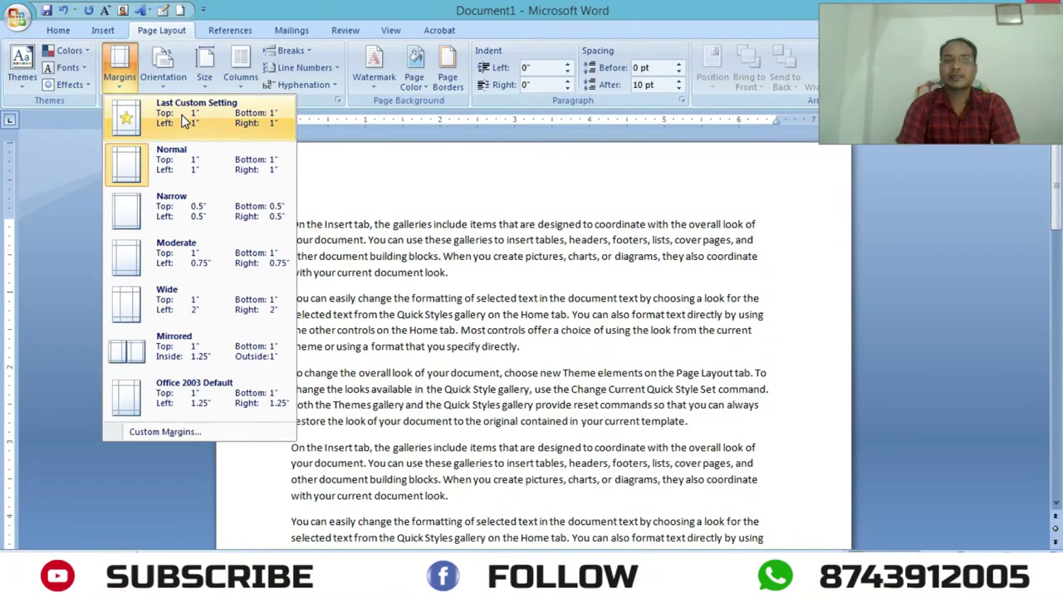
click(184, 119)
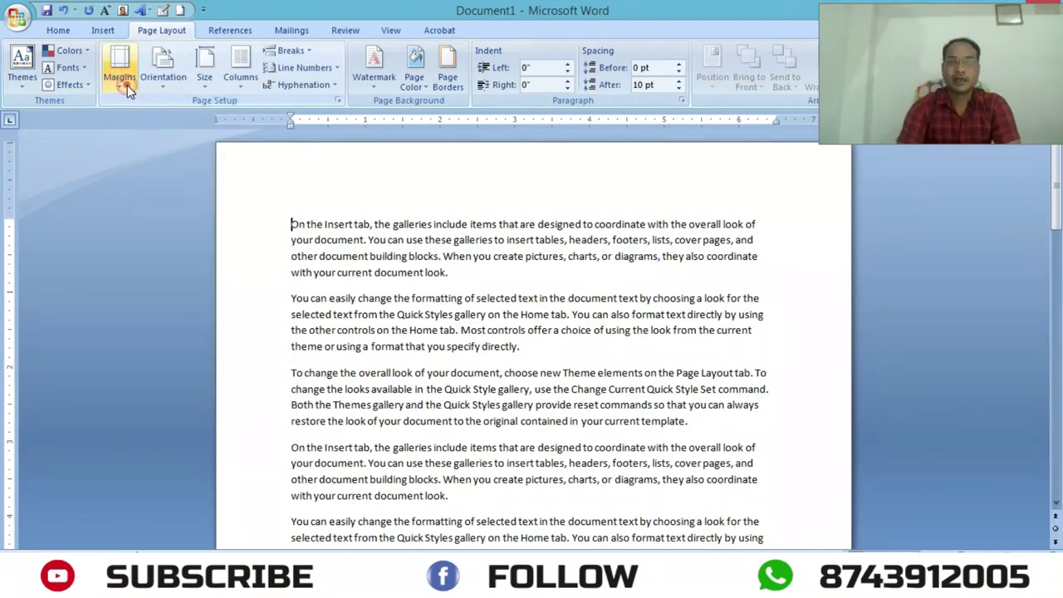
click(127, 85)
click(179, 211)
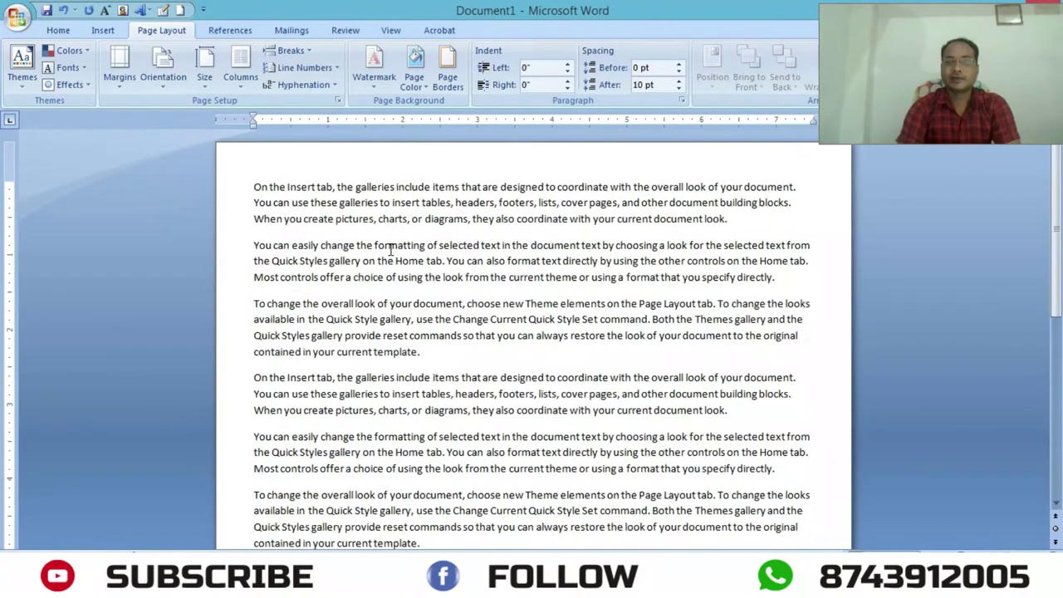
click(120, 77)
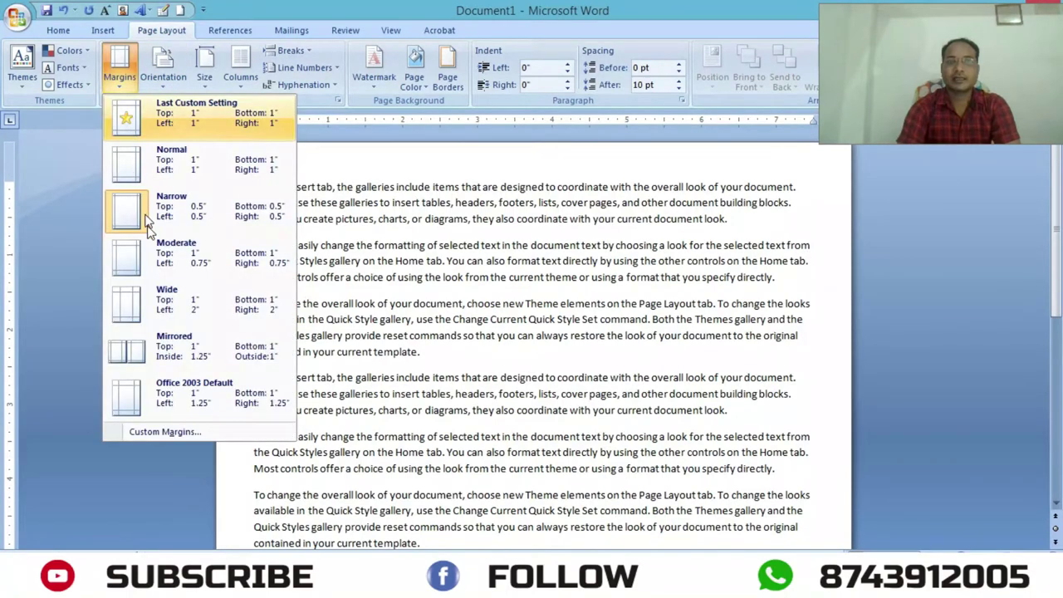
click(161, 253)
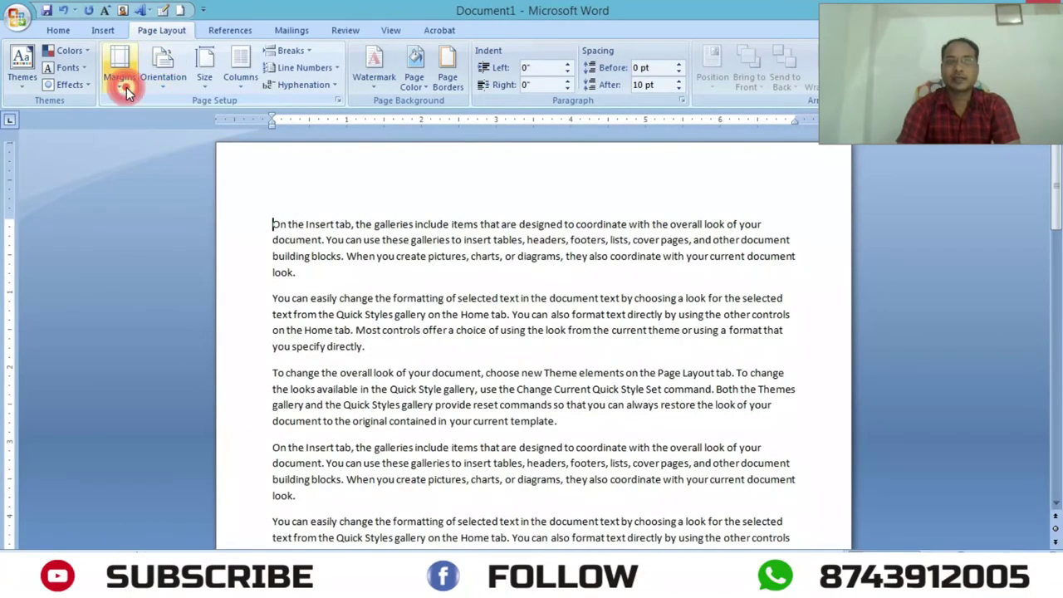
Return the page to the Normal 1-inch margins on every side
click(121, 79)
click(176, 169)
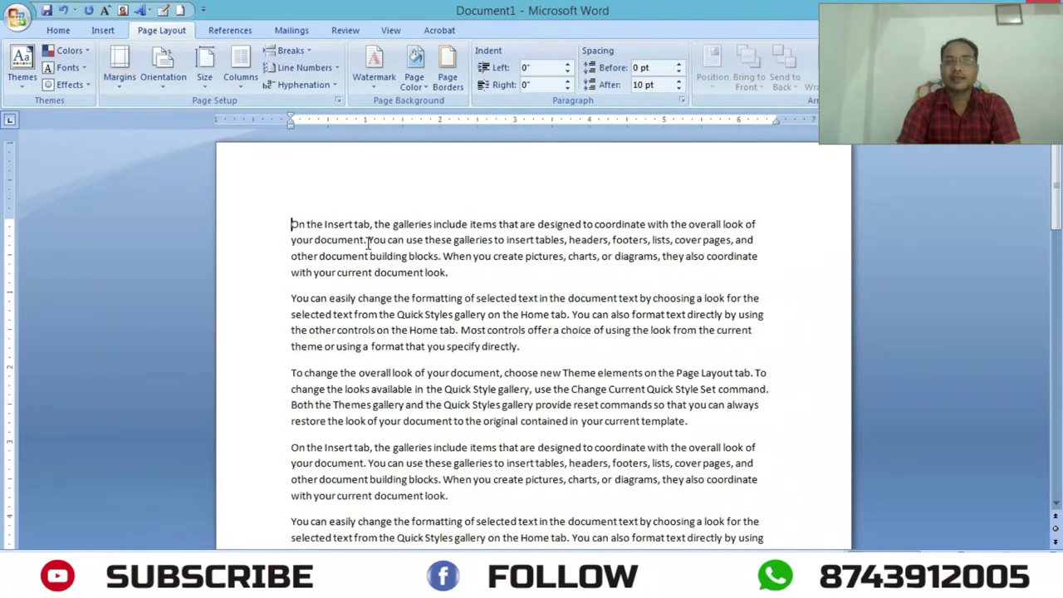
click(124, 80)
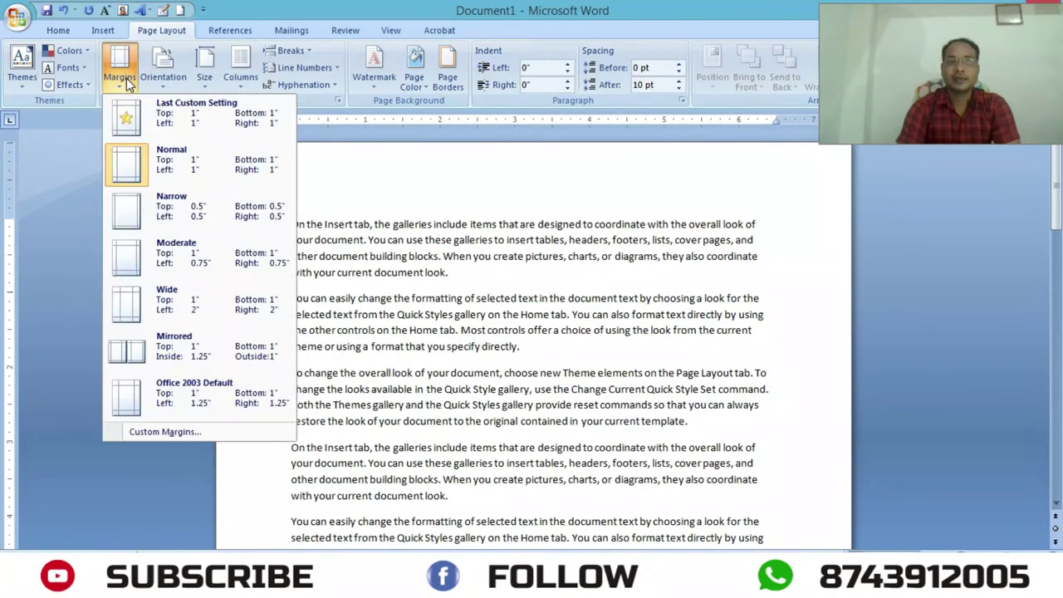
click(177, 164)
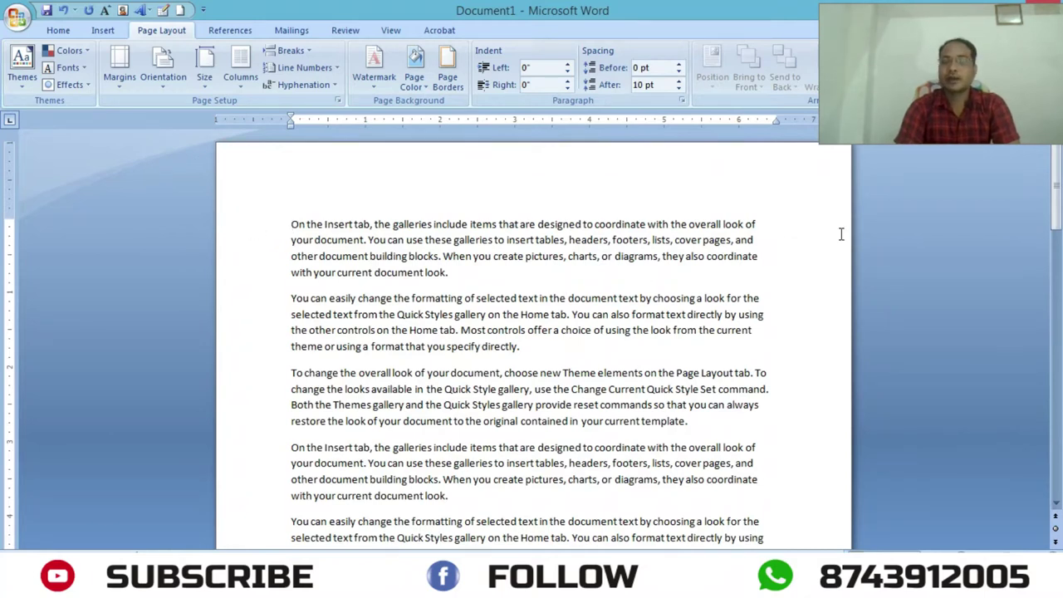
scroll(540, 305, down, 4)
scroll(498, 415, down, 3)
scroll(479, 490, down, 2)
scroll(473, 457, up, 2)
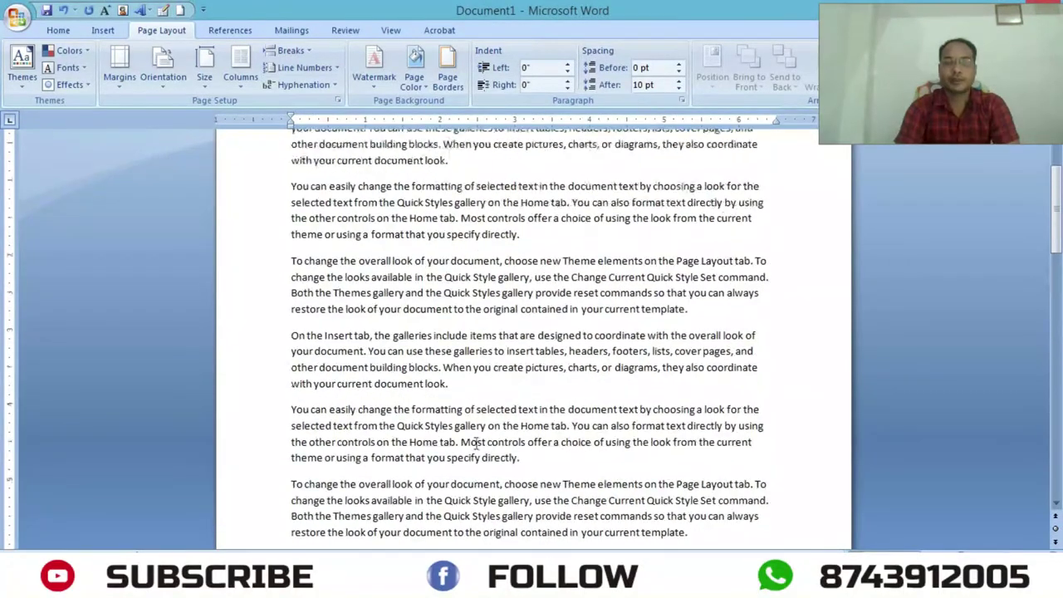
click(125, 87)
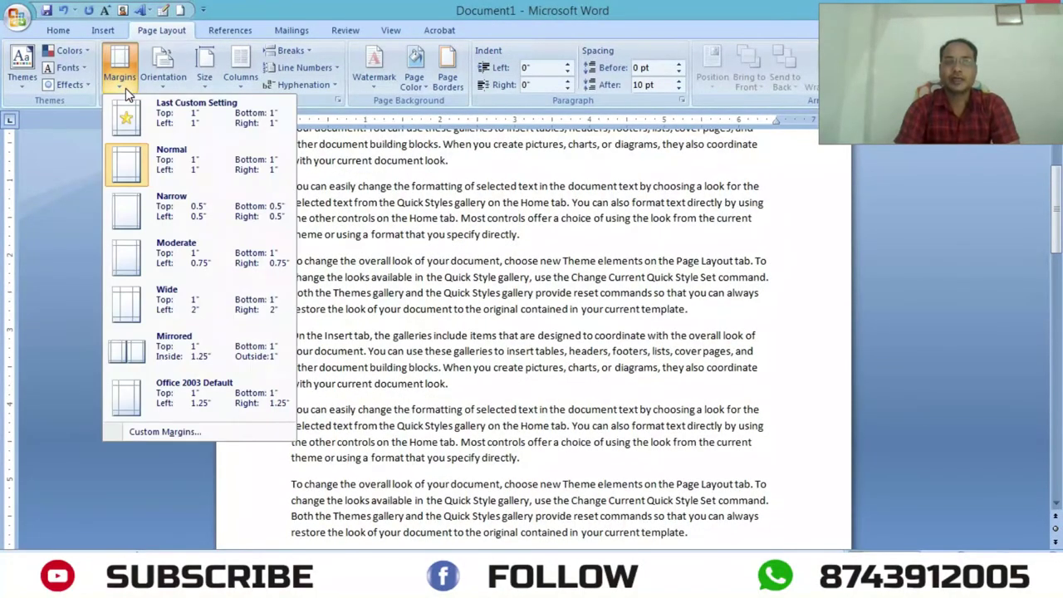
Confirm 1" top, bottom, left and right margins for the whole document in Custom Margins
click(165, 433)
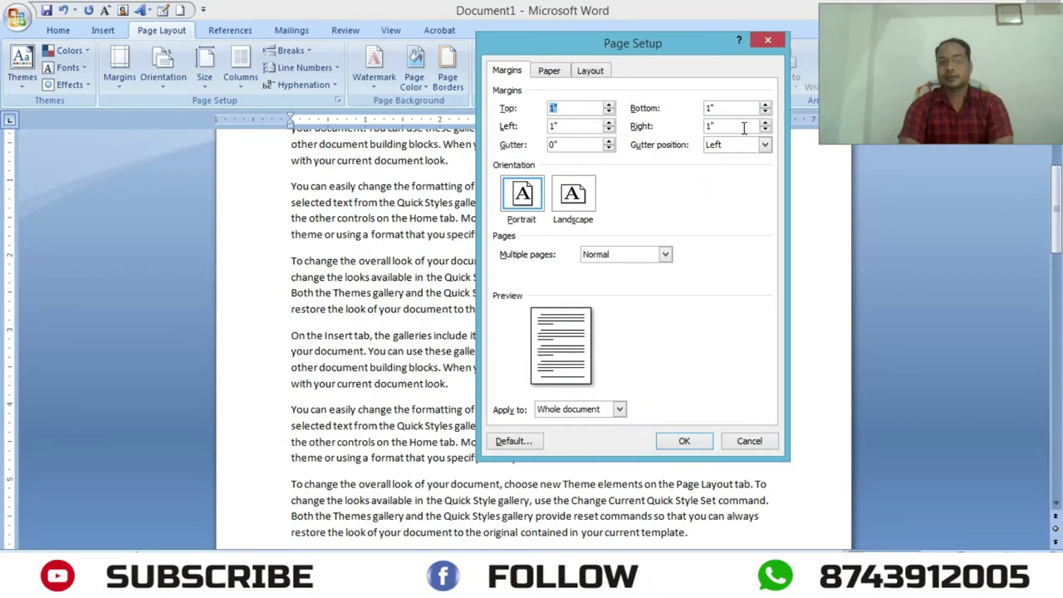
click(683, 440)
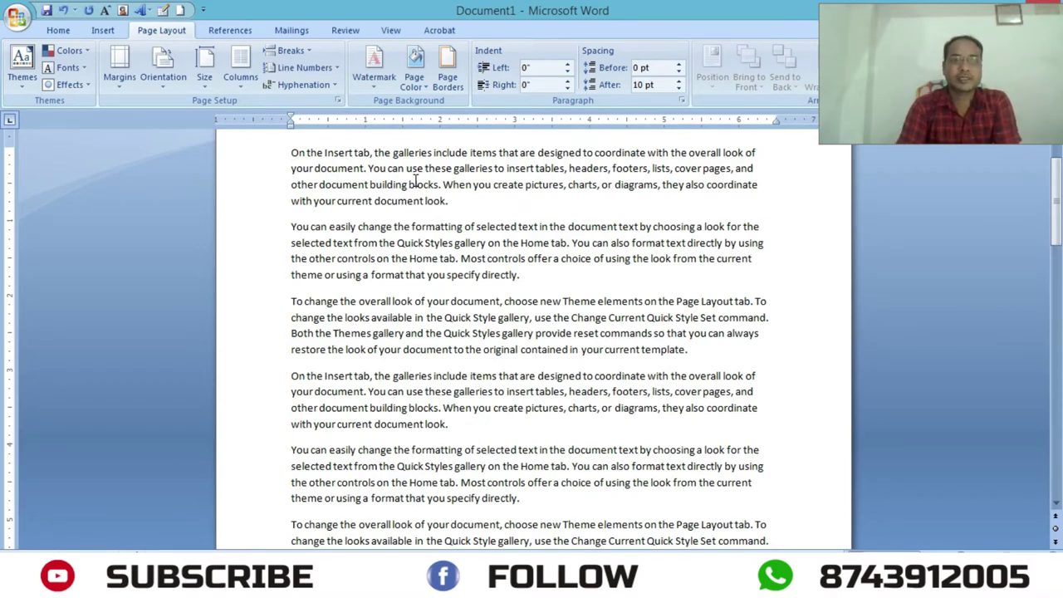
click(165, 87)
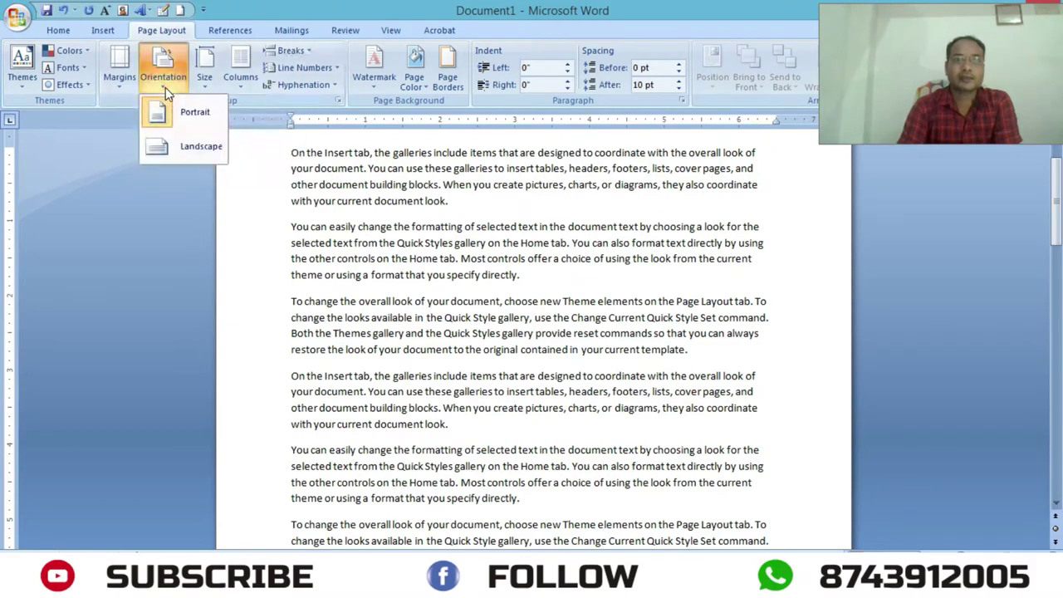
click(199, 116)
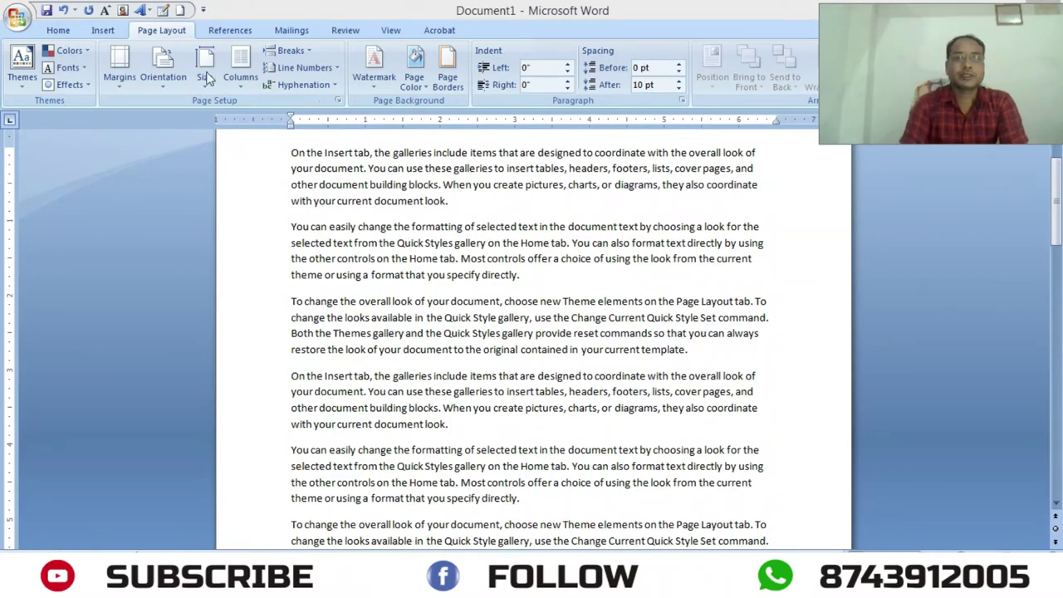
click(161, 86)
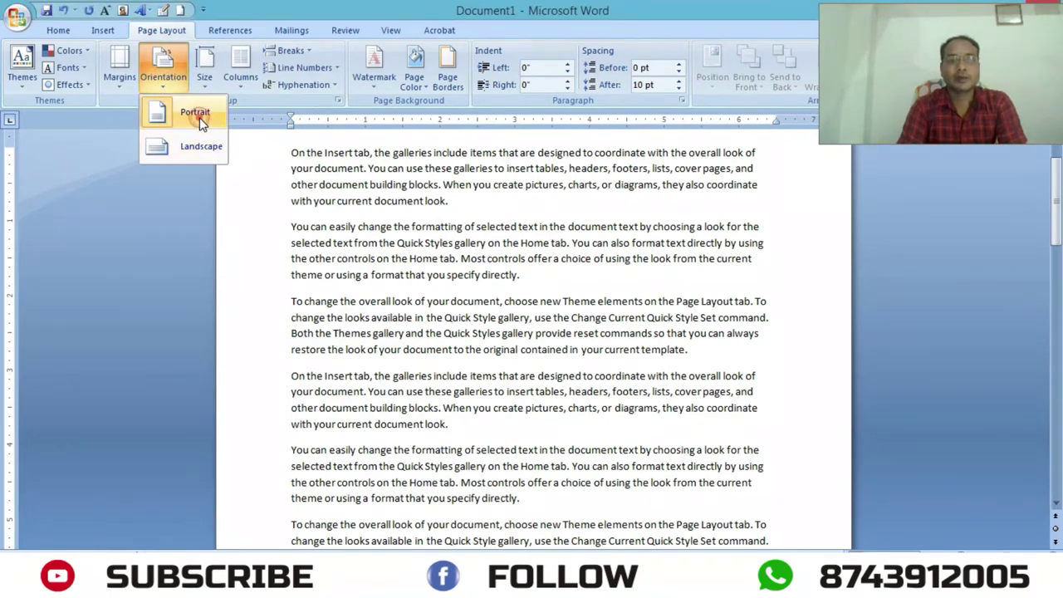
click(199, 113)
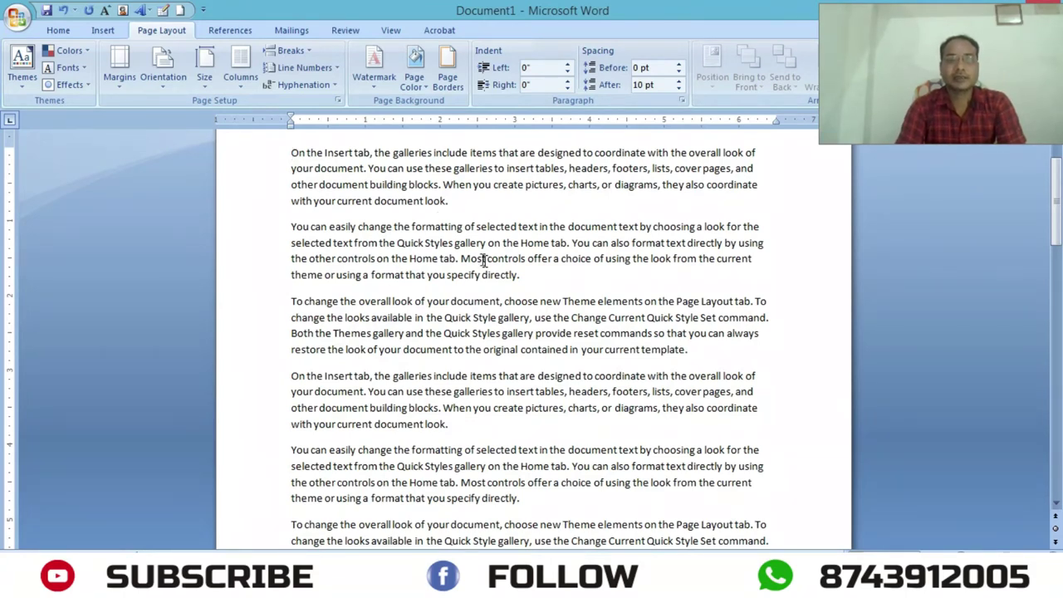
click(166, 88)
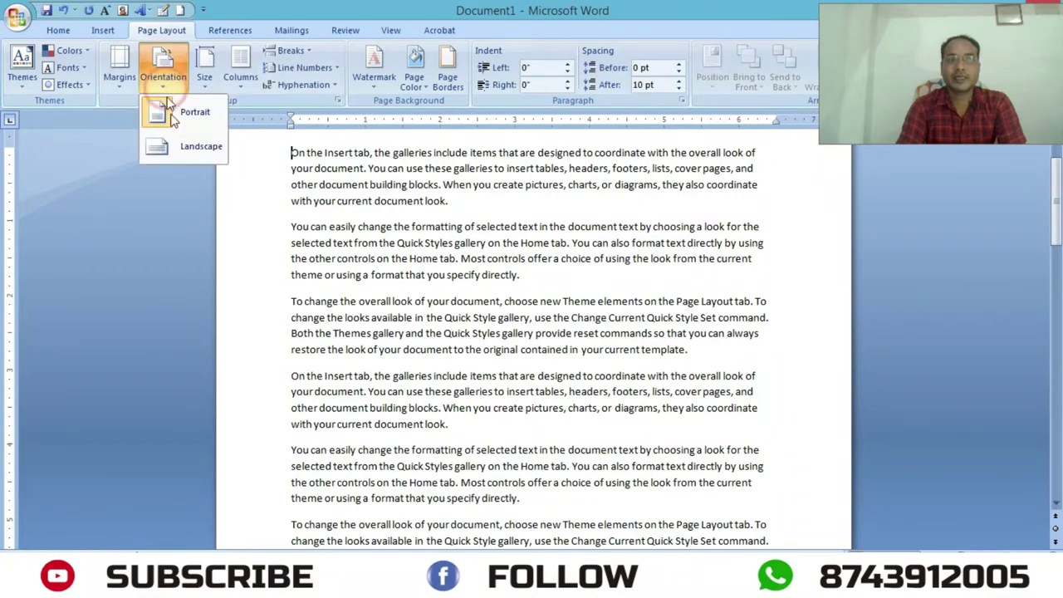
click(184, 146)
scroll(348, 250, down, 4)
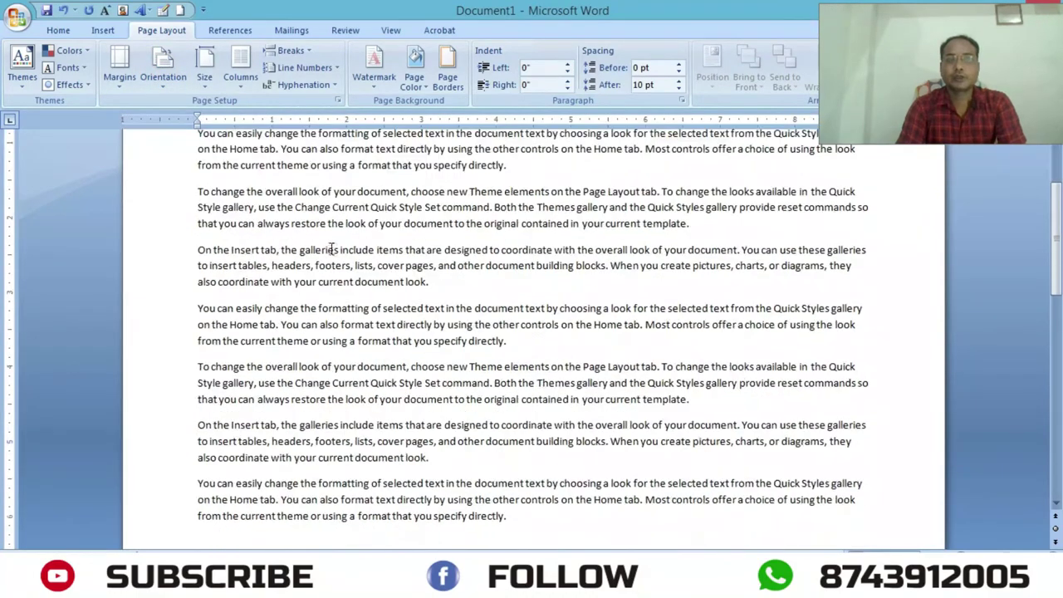
scroll(332, 247, down, 4)
scroll(333, 248, down, 4)
scroll(332, 247, down, 4)
key(ctrl+Home)
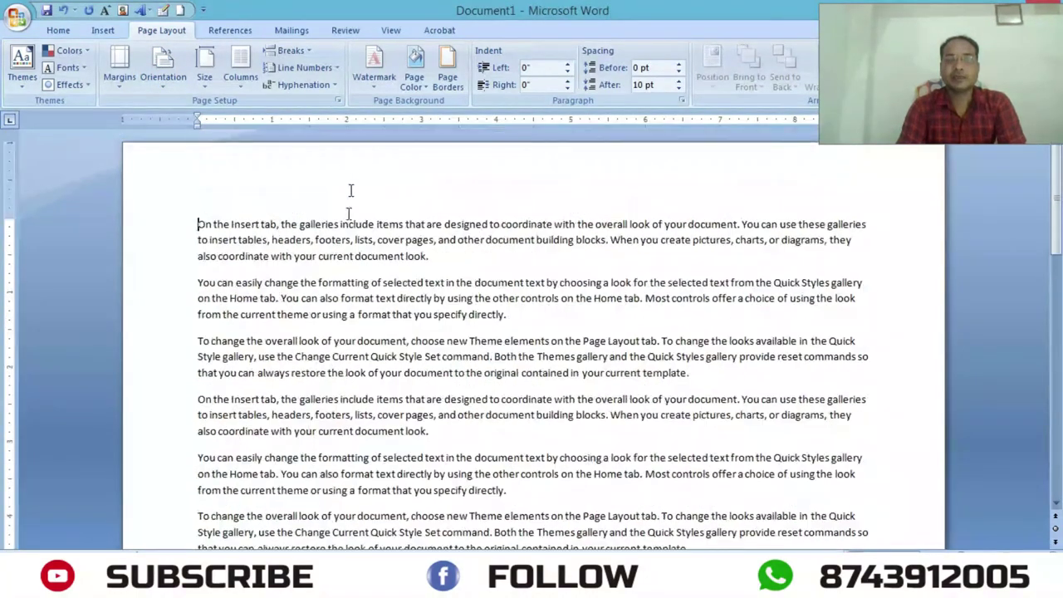
click(166, 87)
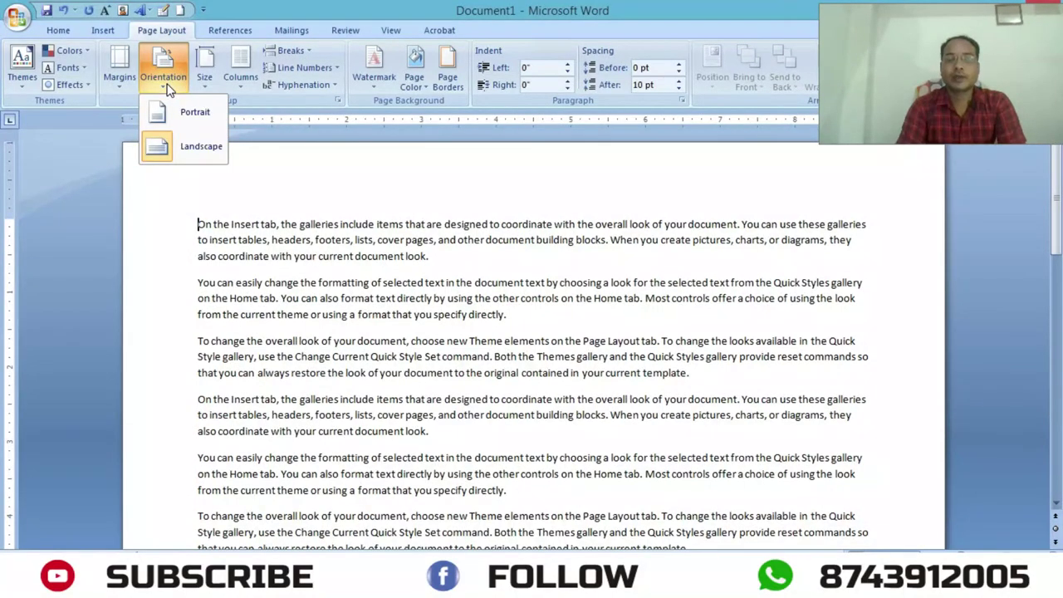
click(187, 111)
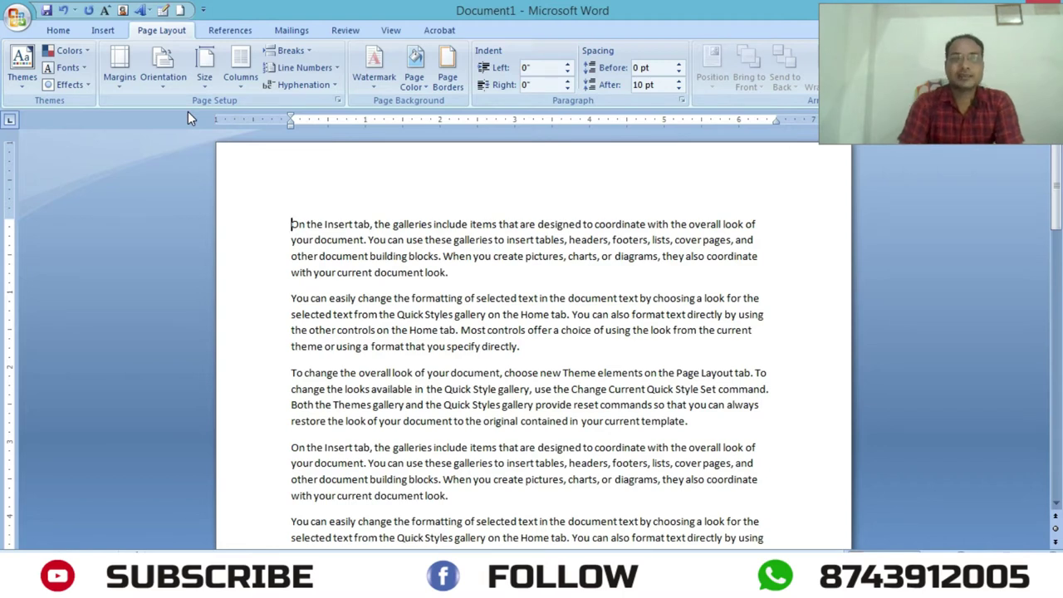
Set the paper size to Letter, then change it to A4
click(210, 83)
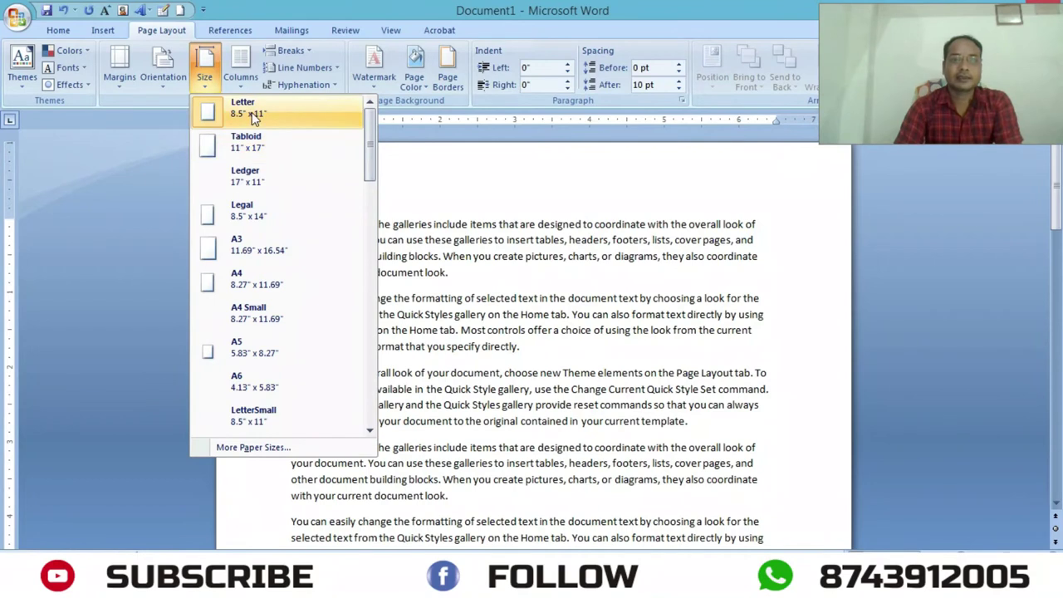
click(251, 113)
click(202, 83)
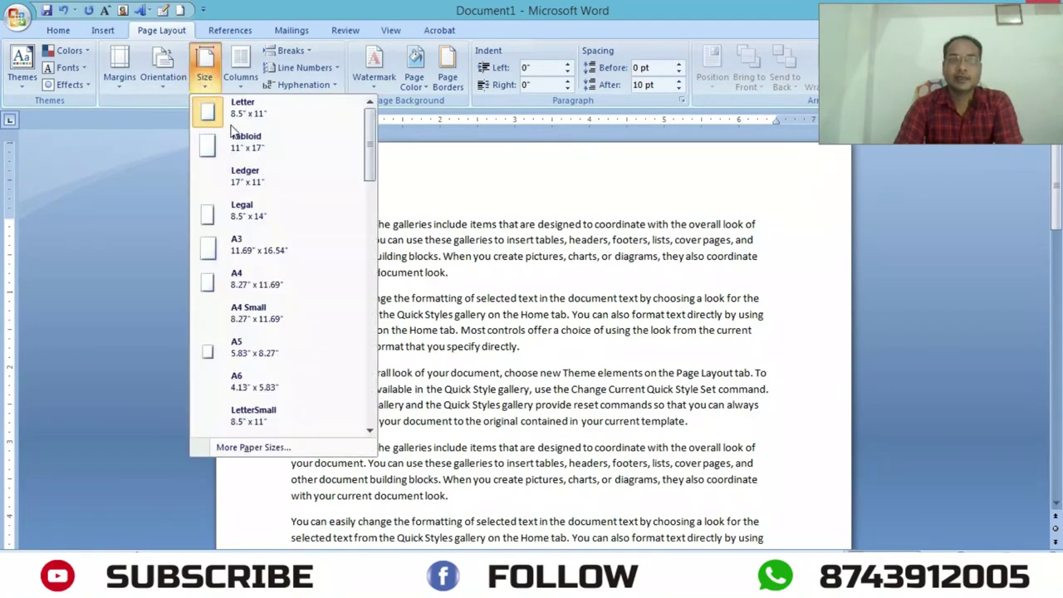
click(241, 278)
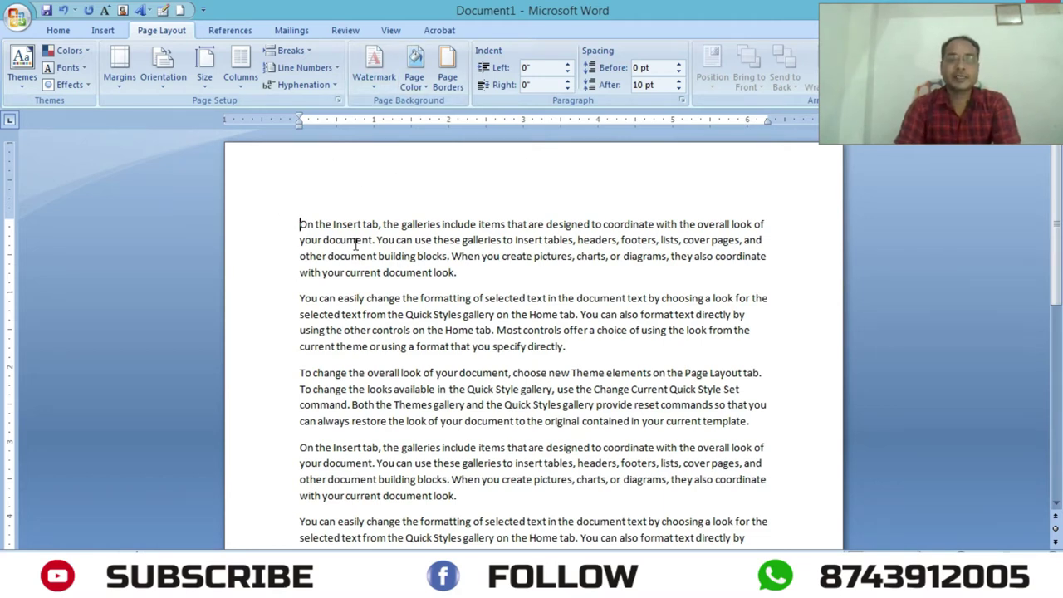
scroll(415, 269, down, 2)
scroll(407, 275, up, 2)
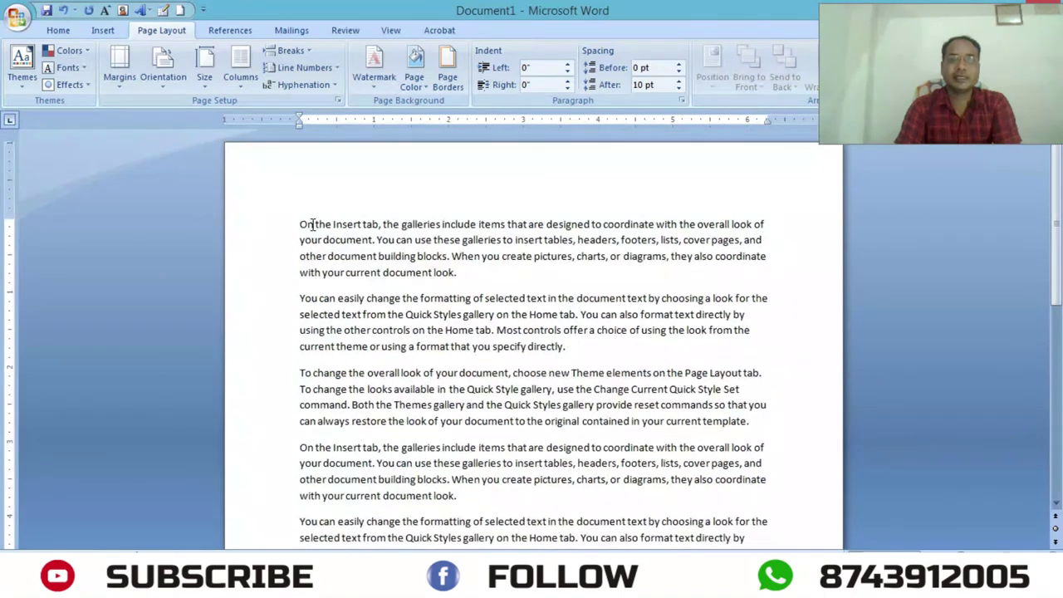
scroll(312, 224, down, 1)
scroll(312, 224, up, 1)
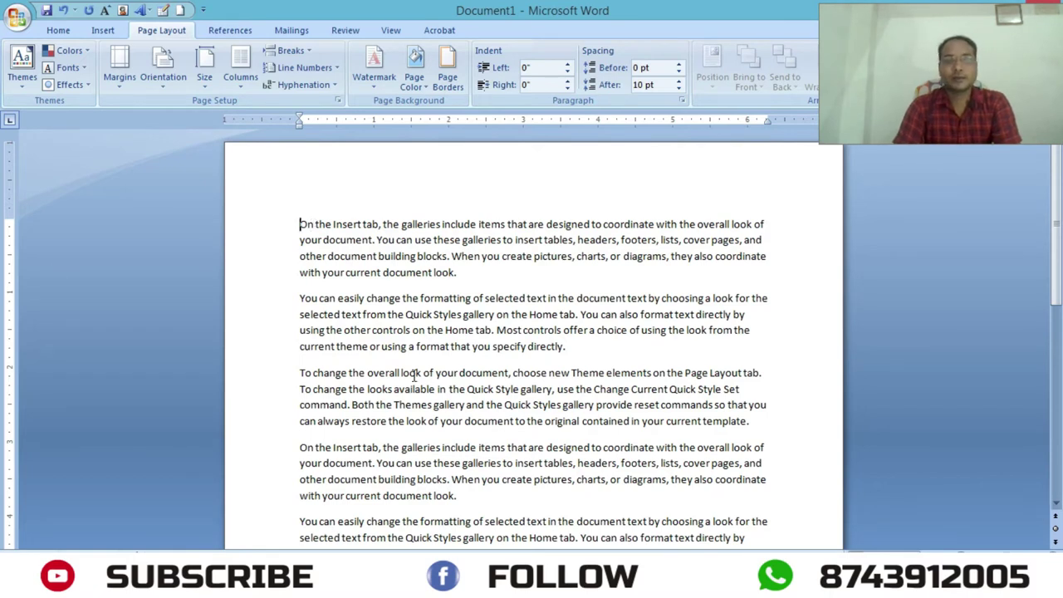
click(240, 70)
click(268, 150)
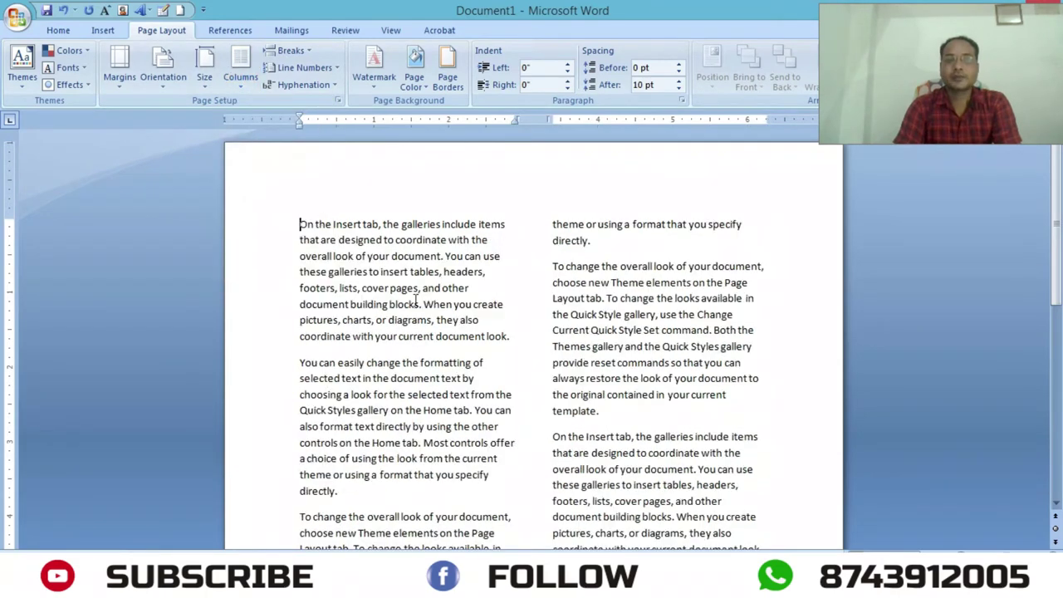
scroll(423, 303, down, 3)
scroll(424, 303, down, 4)
scroll(423, 303, down, 3)
scroll(424, 303, down, 5)
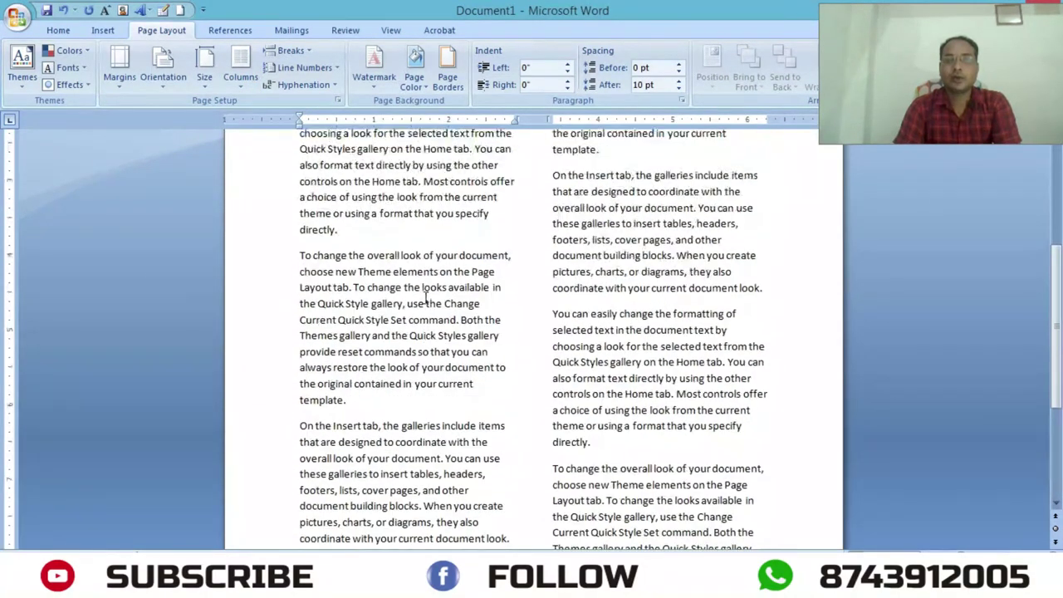
scroll(423, 303, down, 5)
click(239, 71)
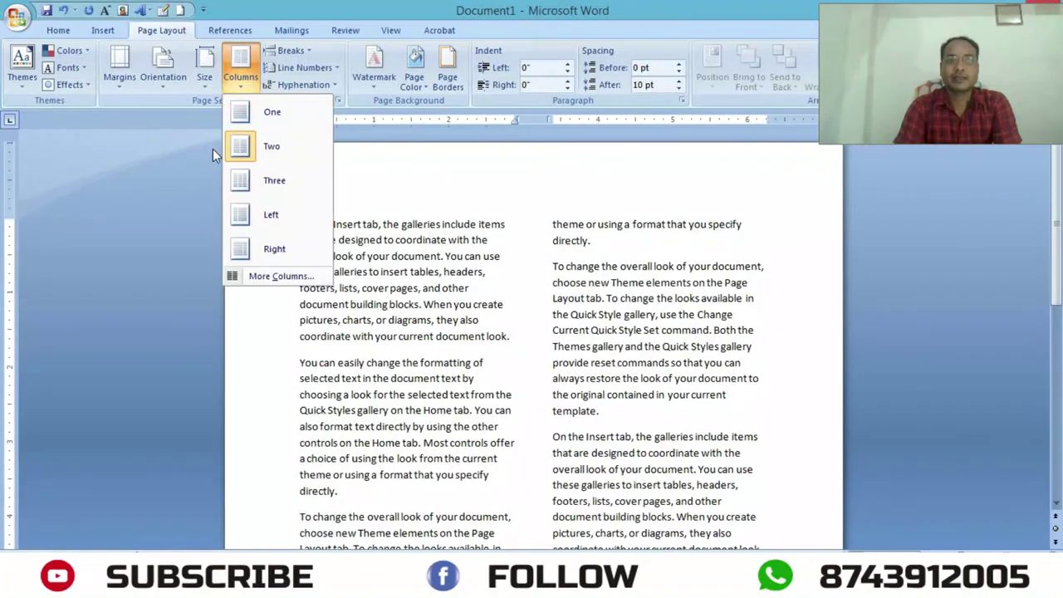
click(264, 181)
scroll(361, 313, down, 2)
scroll(349, 249, up, 2)
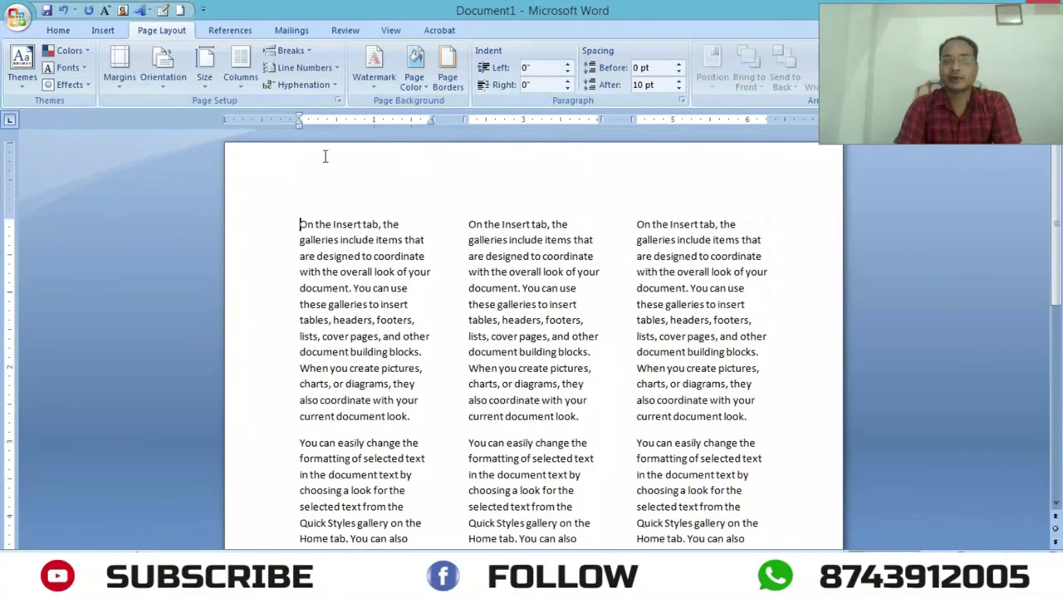
click(240, 70)
click(272, 214)
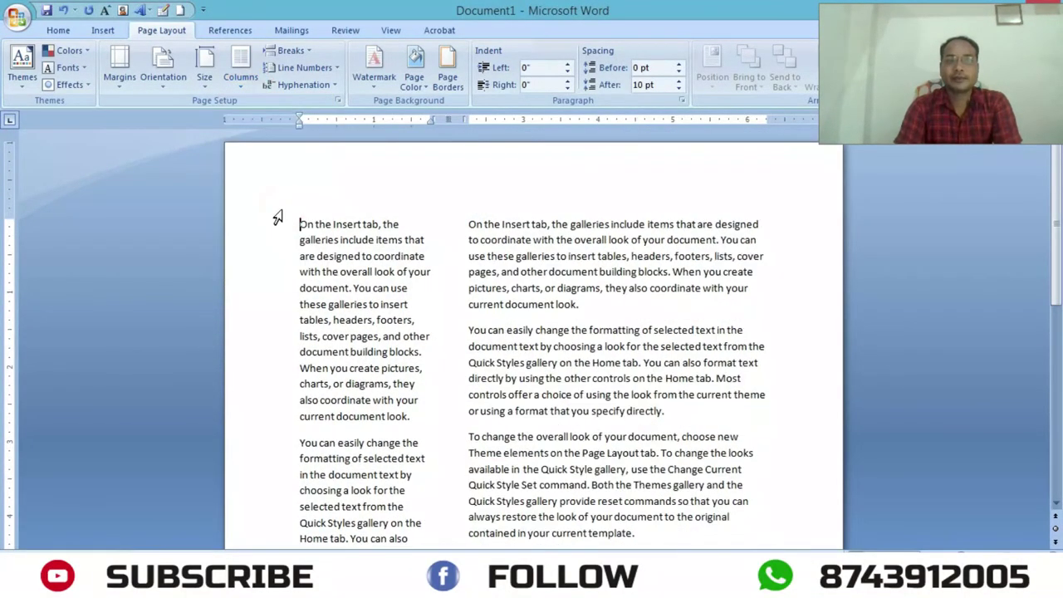
click(243, 83)
click(290, 246)
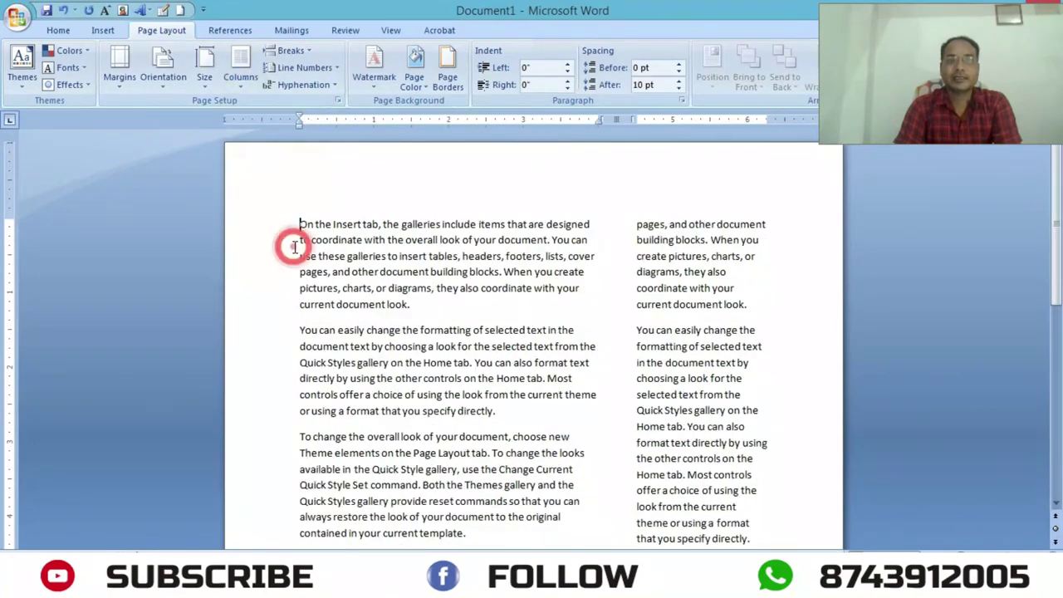
click(236, 77)
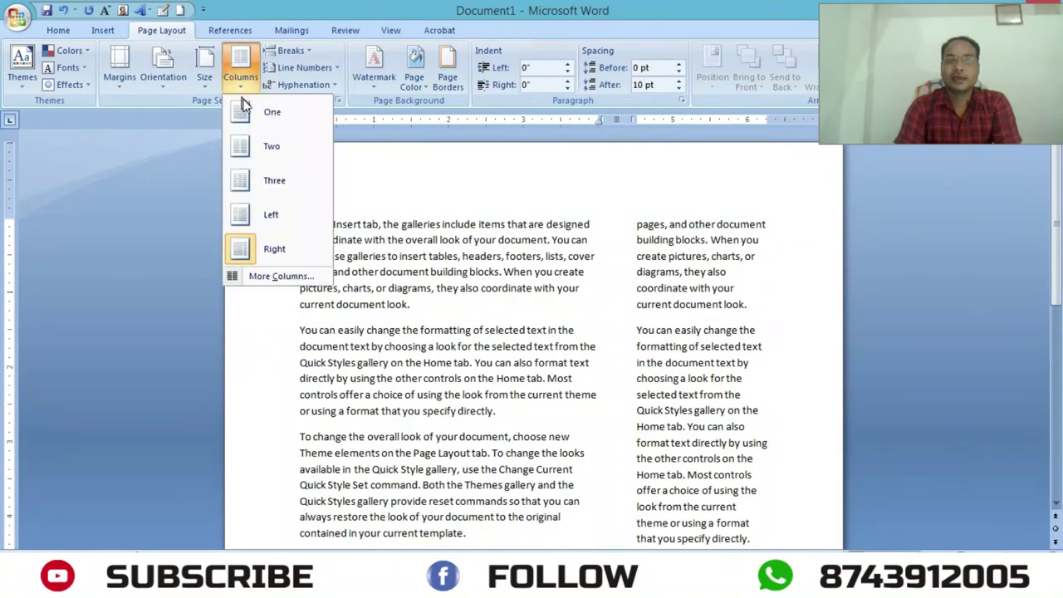
click(256, 115)
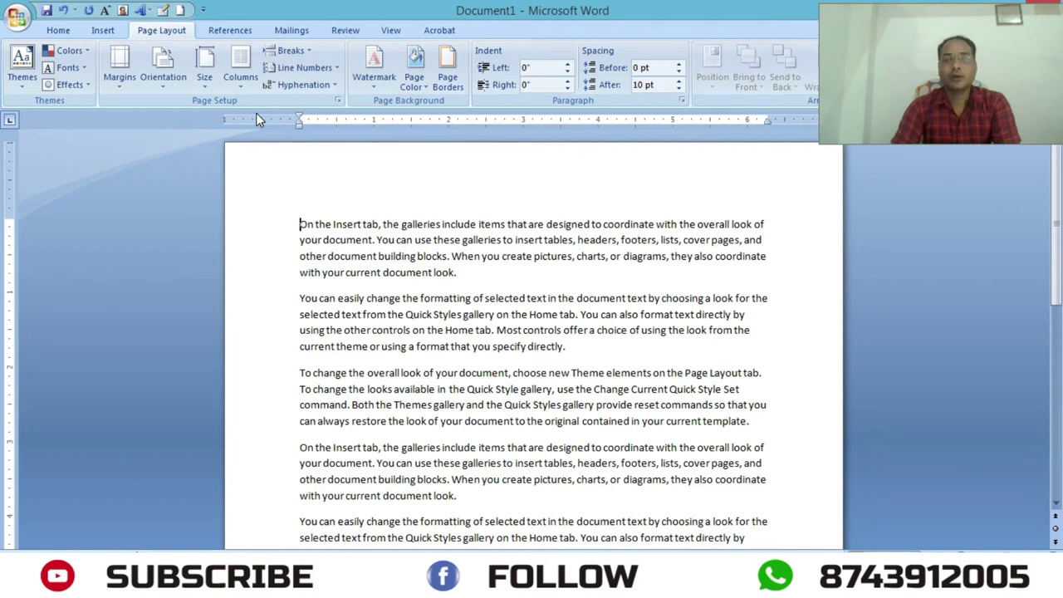
Stamp a diagonal DO NOT COPY watermark from the gallery and scroll through the pages
click(369, 70)
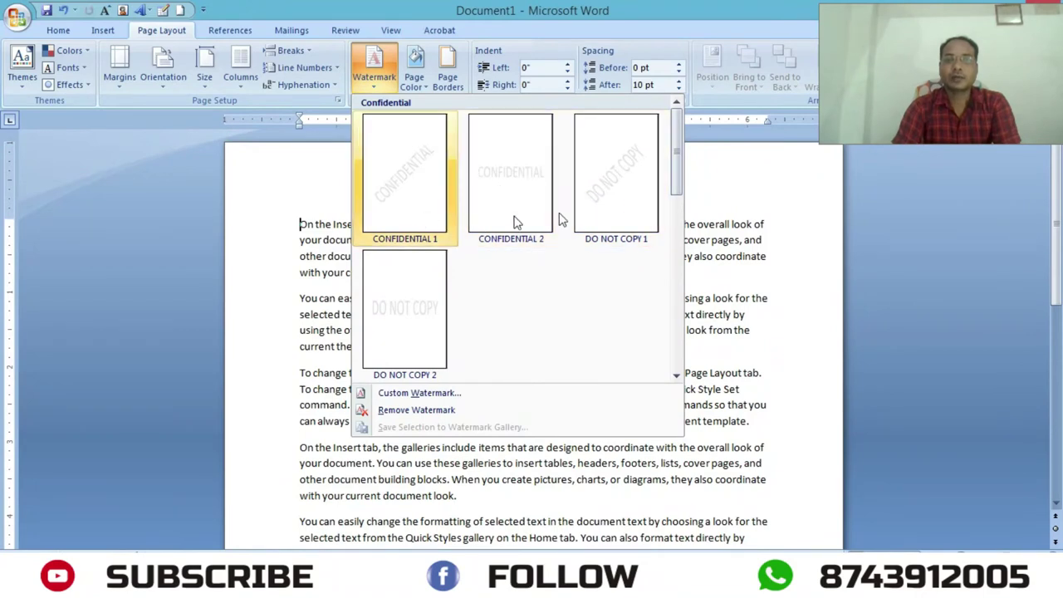
click(612, 208)
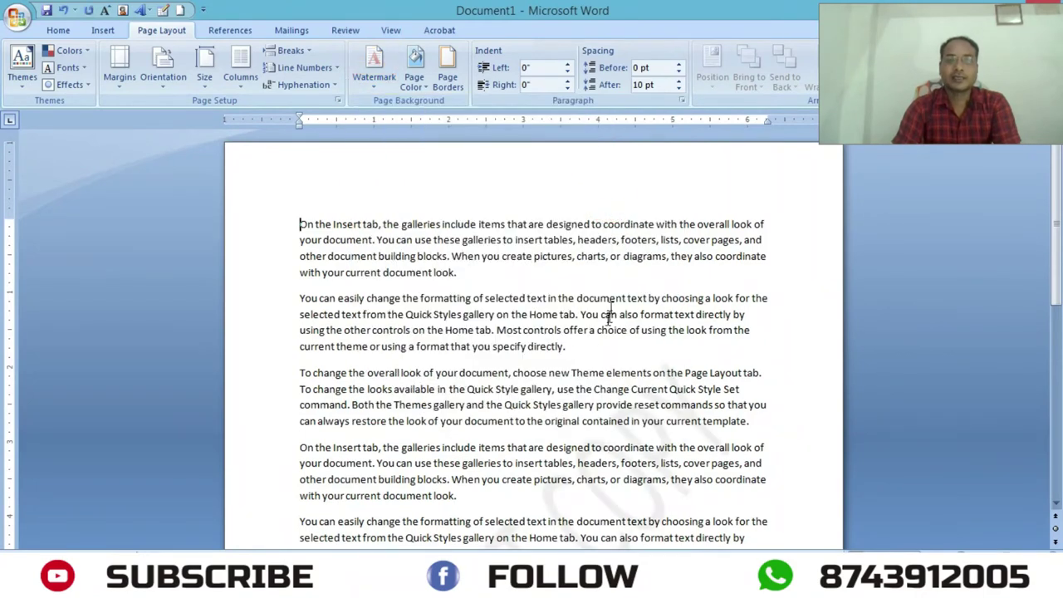
scroll(558, 298, down, 3)
scroll(557, 297, down, 3)
scroll(556, 296, down, 3)
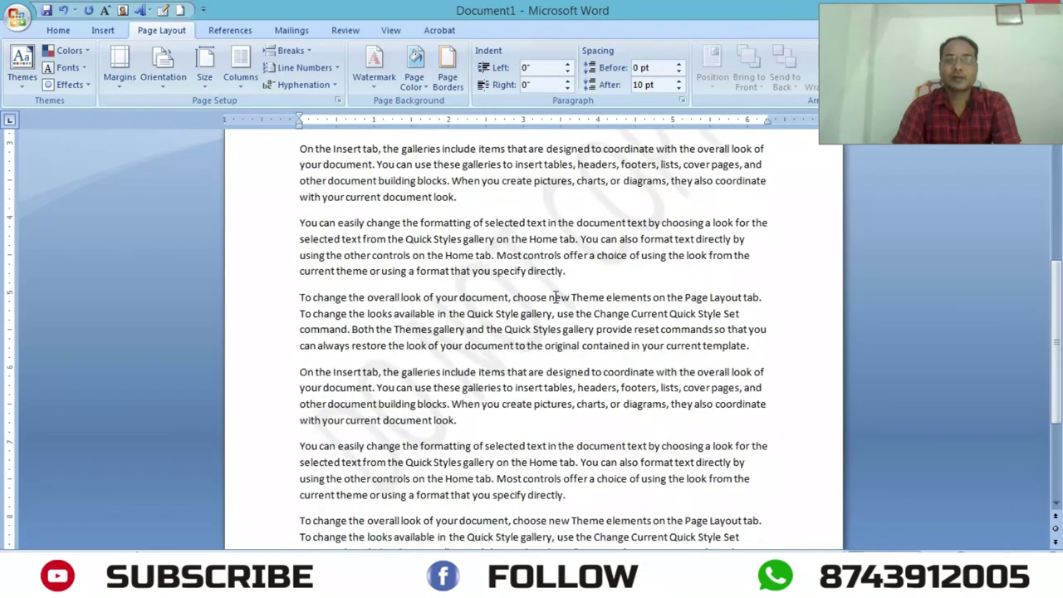
scroll(437, 387, down, 2)
scroll(437, 387, down, 1)
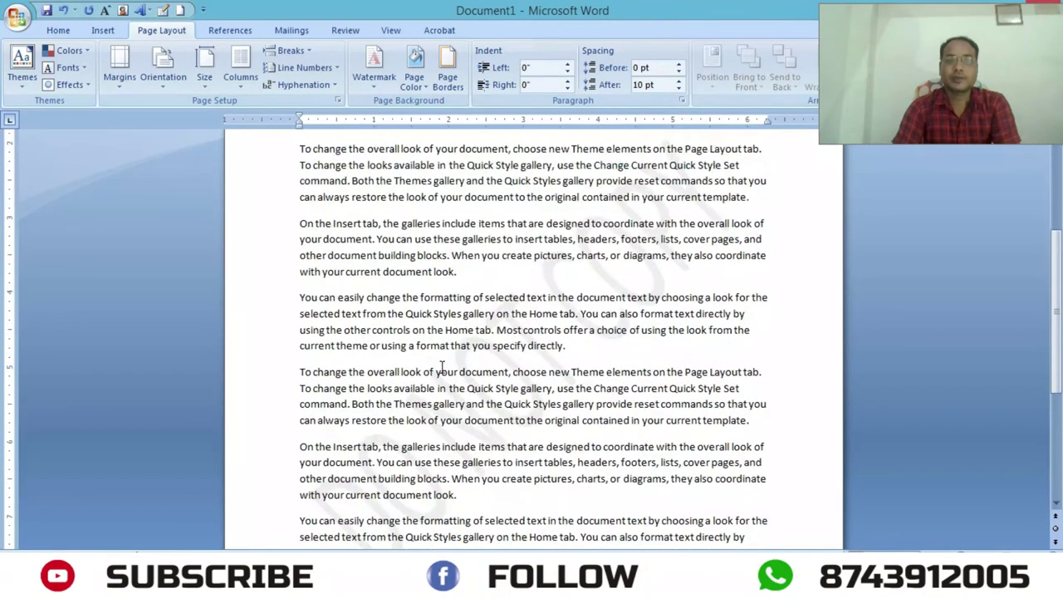
scroll(440, 370, down, 2)
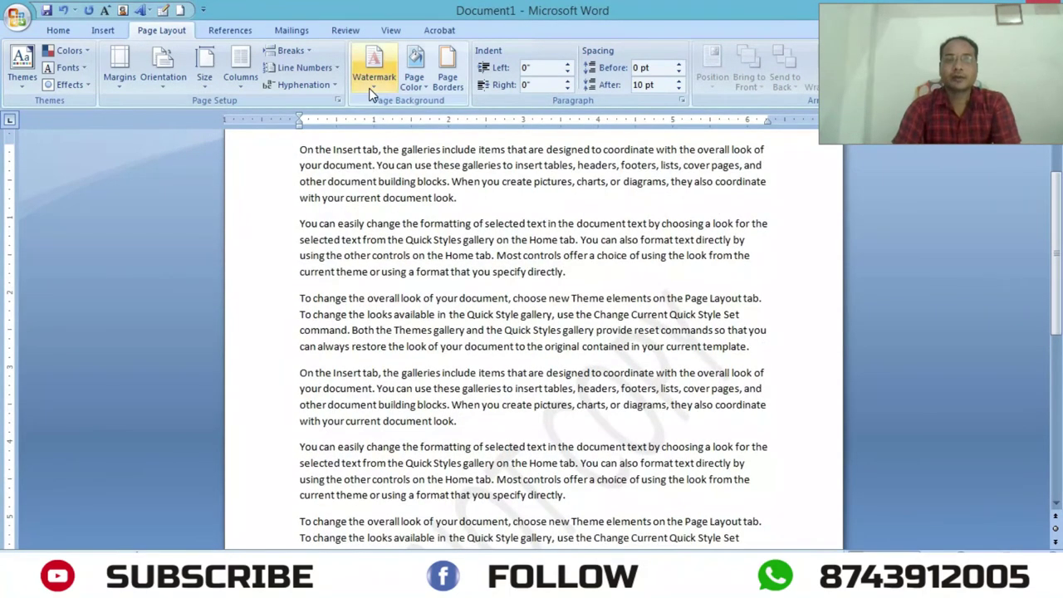
click(374, 68)
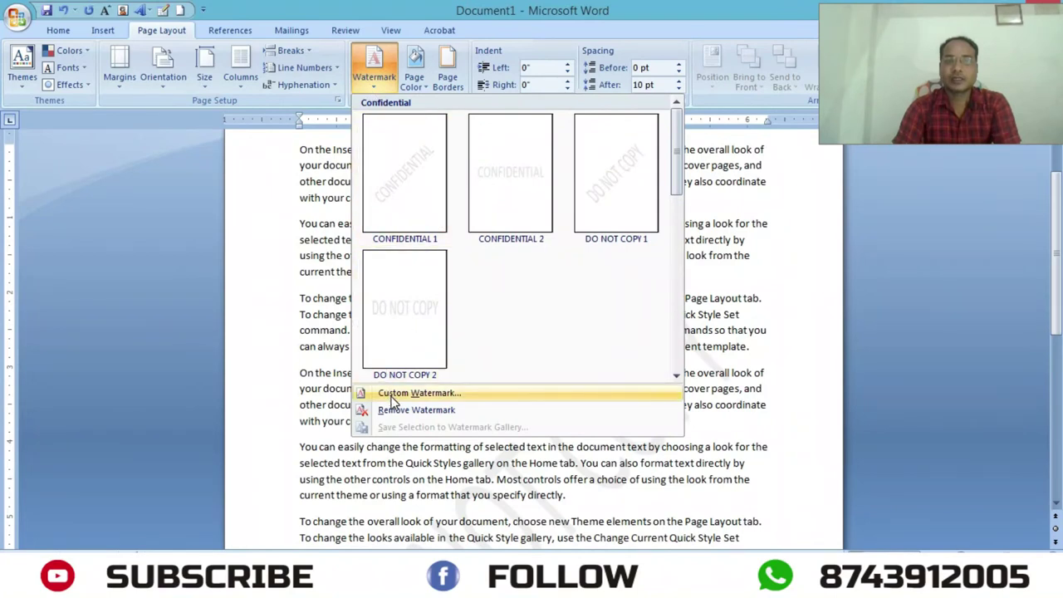
Apply the DO NOT COPY watermark in black using the Printed Watermark settings
click(392, 396)
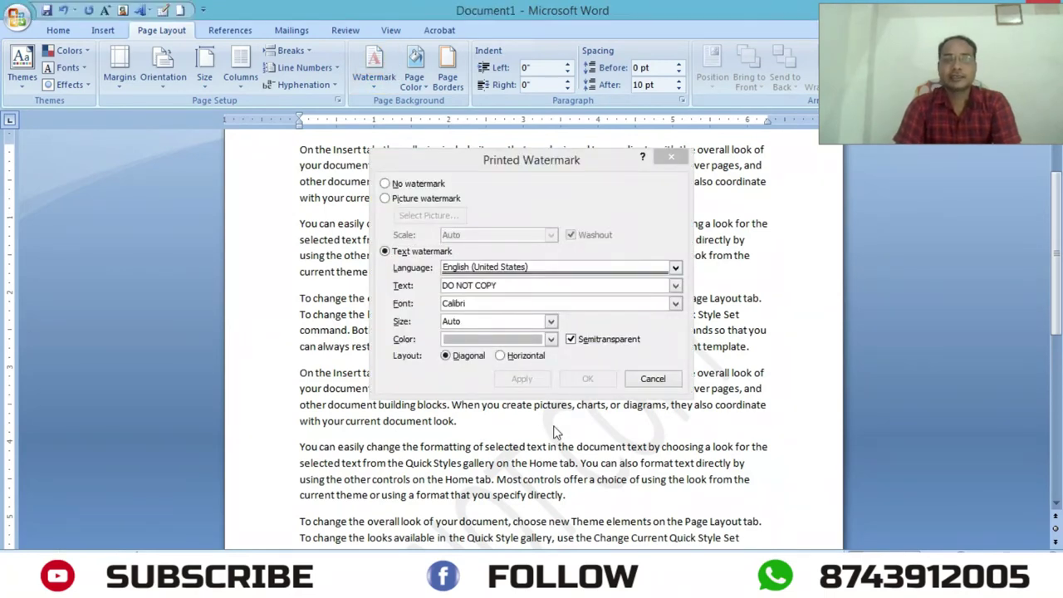
click(550, 339)
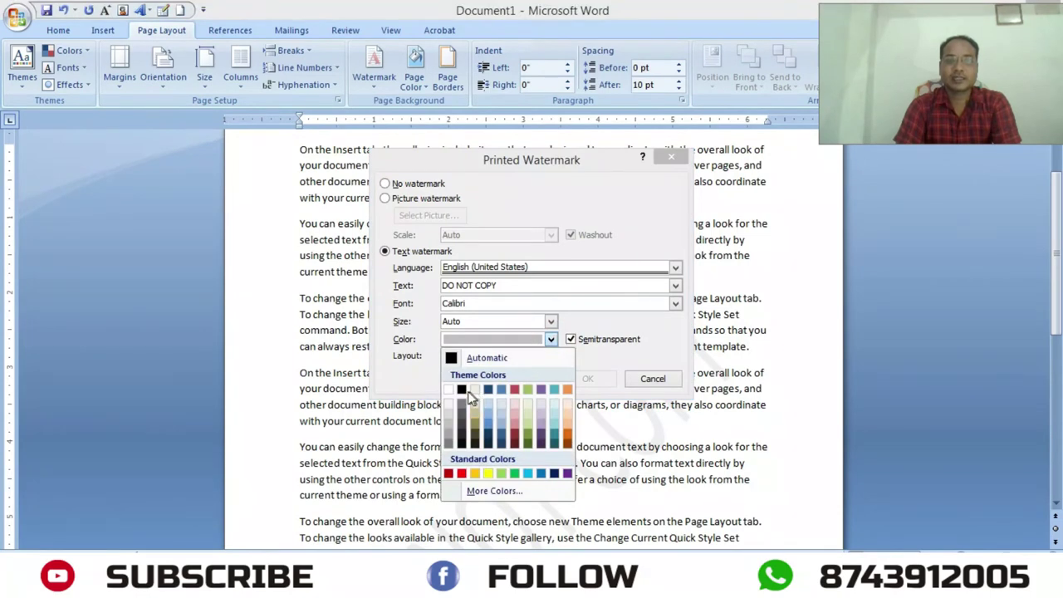
click(466, 392)
click(544, 384)
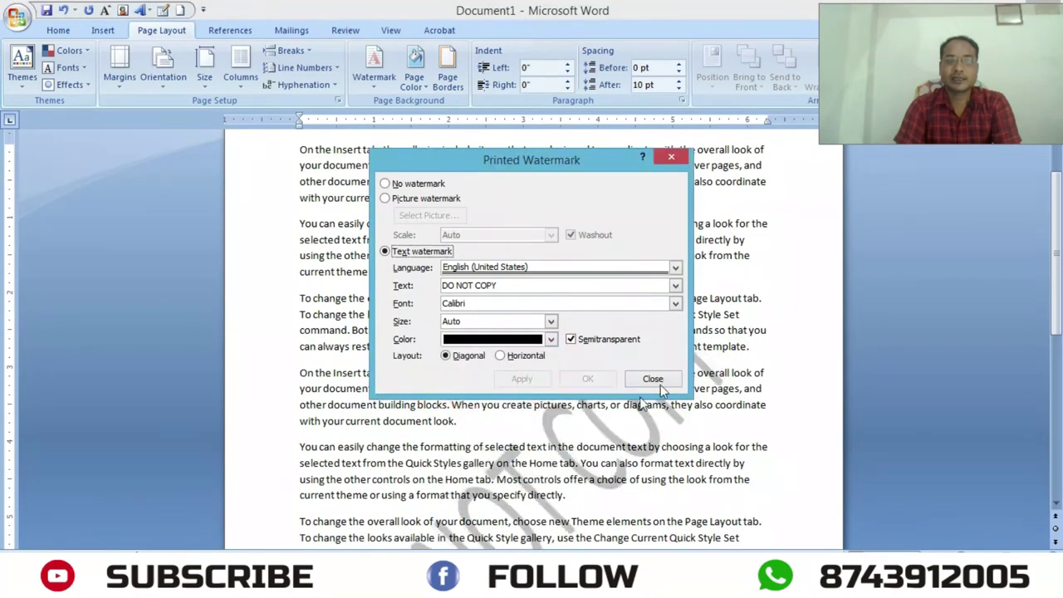
click(653, 379)
Remove the watermark from the document
scroll(546, 371, down, 3)
scroll(545, 371, down, 3)
scroll(546, 371, down, 3)
scroll(546, 371, up, 2)
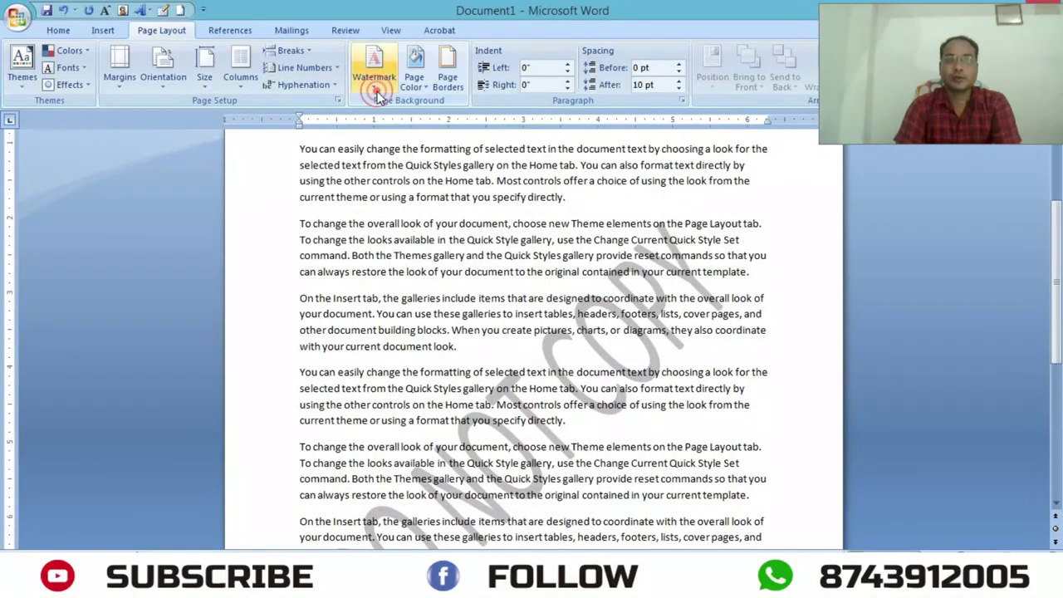
click(373, 70)
click(424, 409)
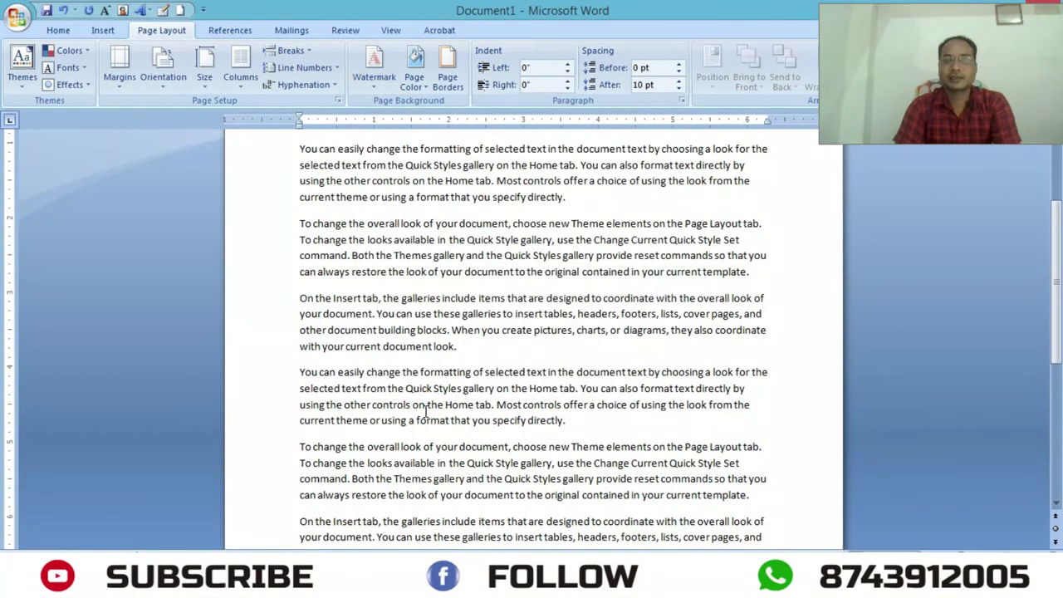
scroll(550, 382, up, 2)
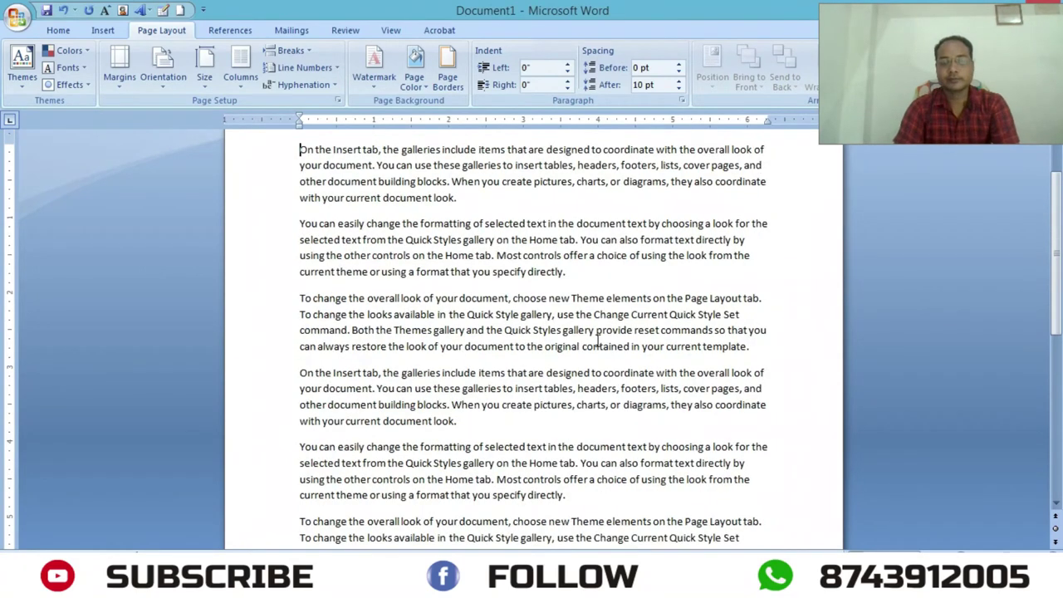
scroll(573, 332, up, 2)
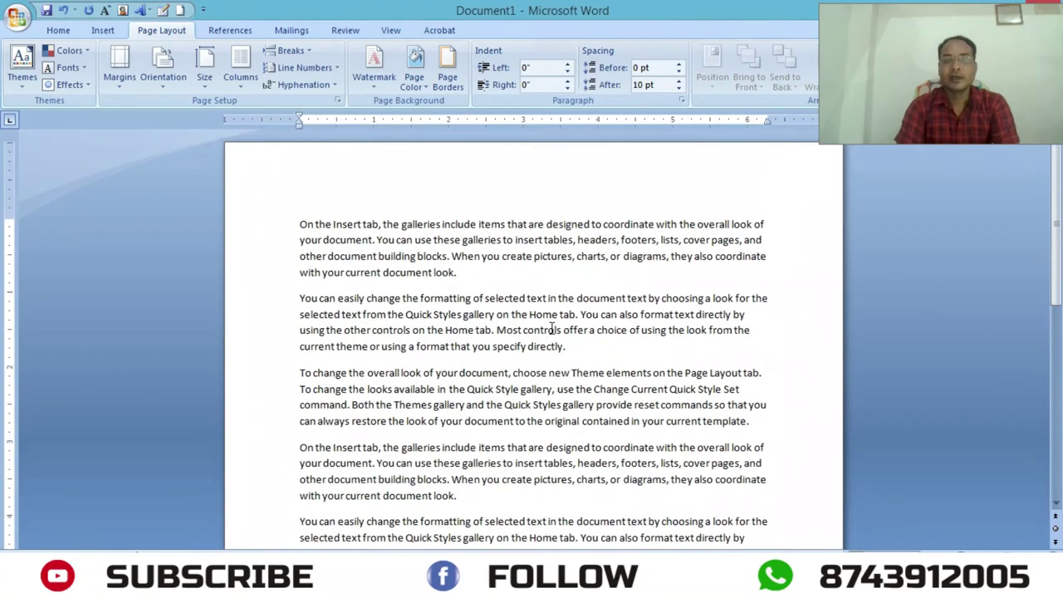
Set the page colour to peach, then replace it with a light lavender theme swatch
click(425, 87)
click(528, 144)
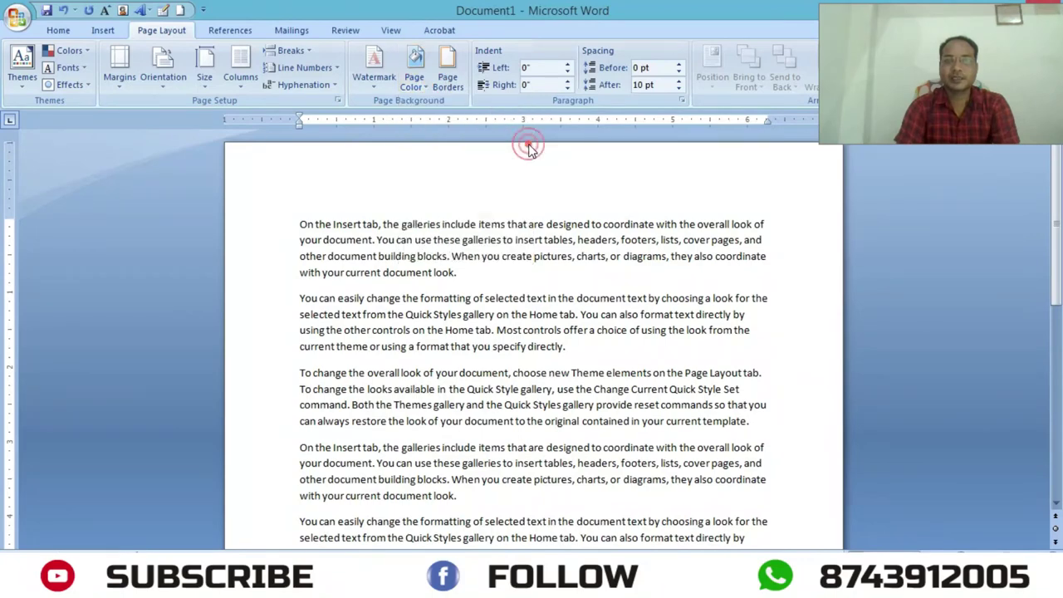
scroll(516, 279, down, 5)
scroll(516, 274, down, 3)
scroll(517, 274, down, 1)
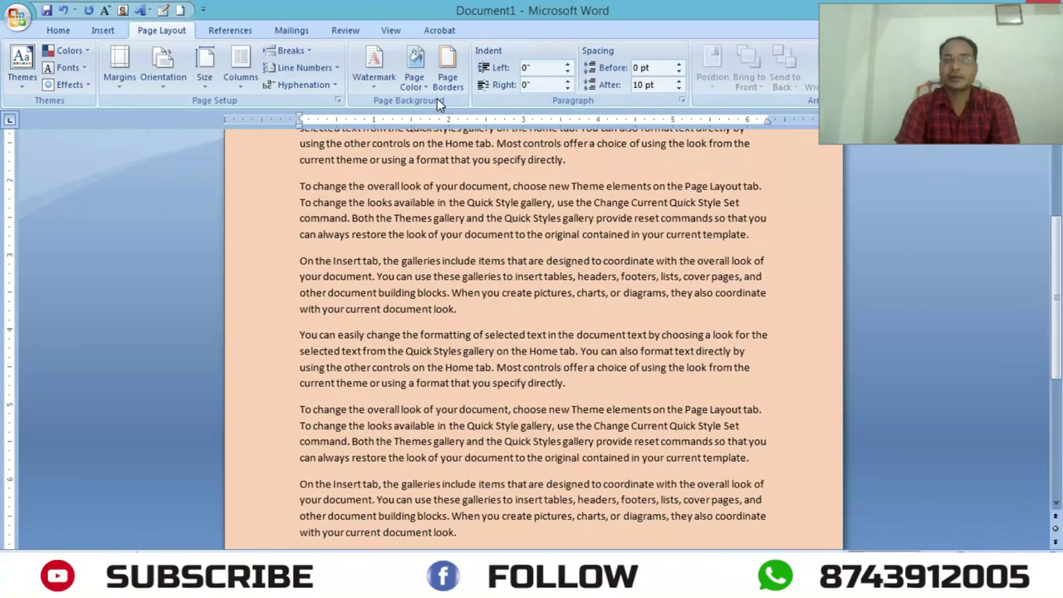
click(414, 76)
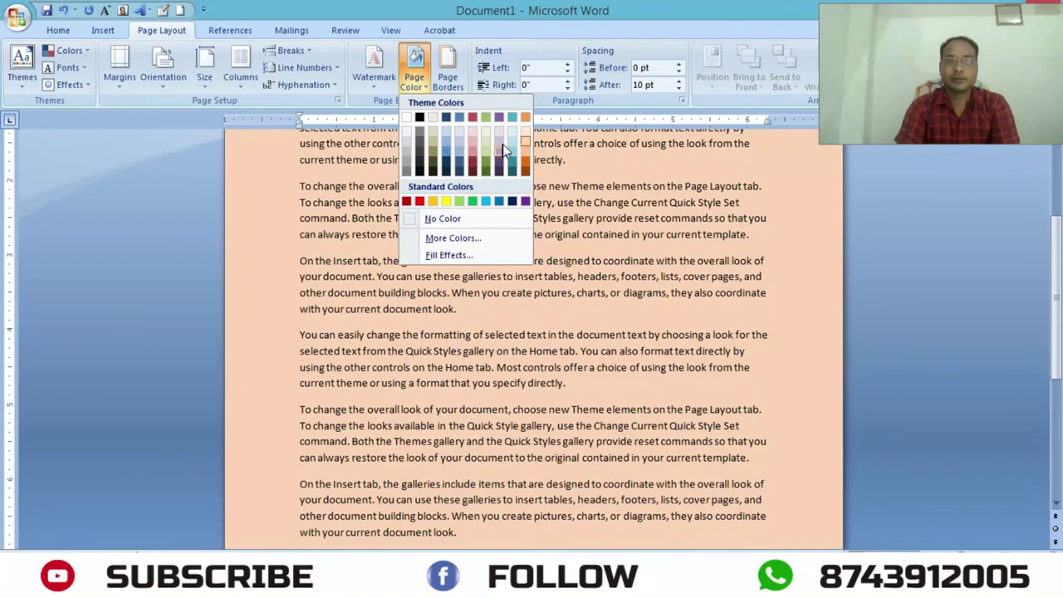
click(503, 142)
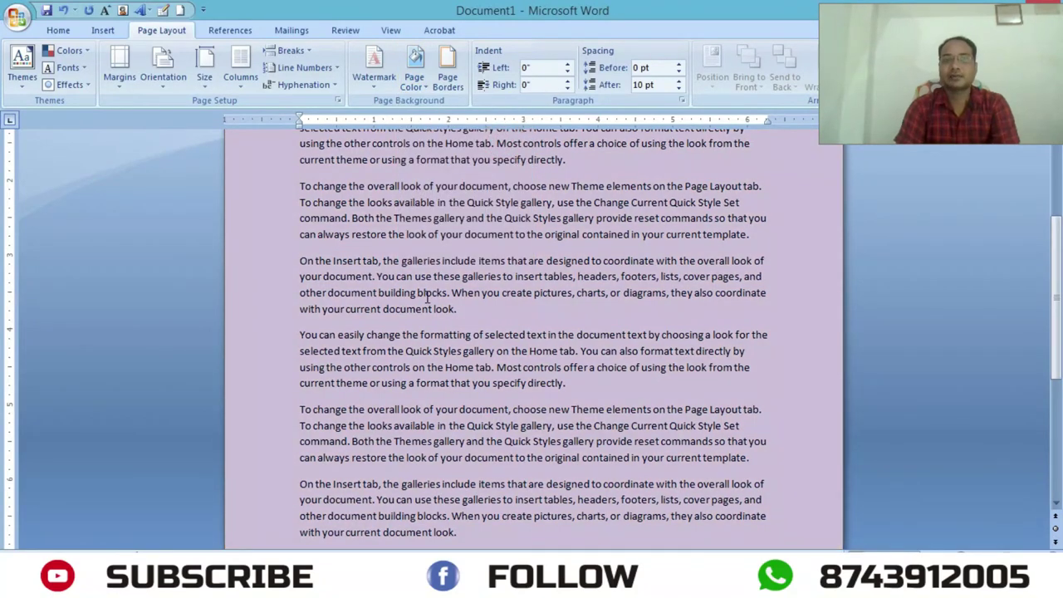
scroll(426, 296, up, 1)
scroll(426, 291, up, 5)
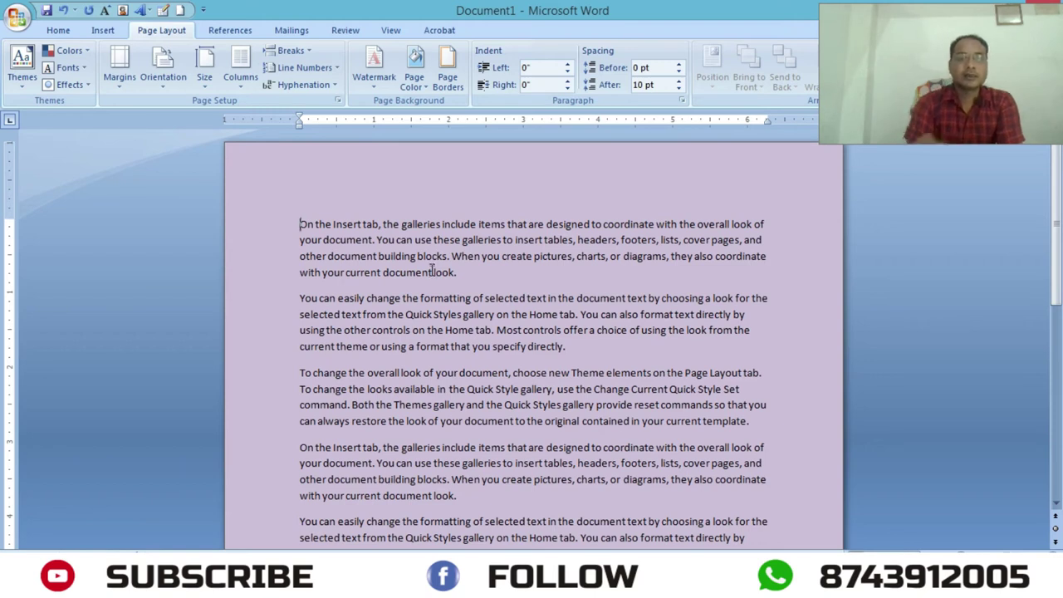
Add a double-line Box page border around the whole page
click(452, 76)
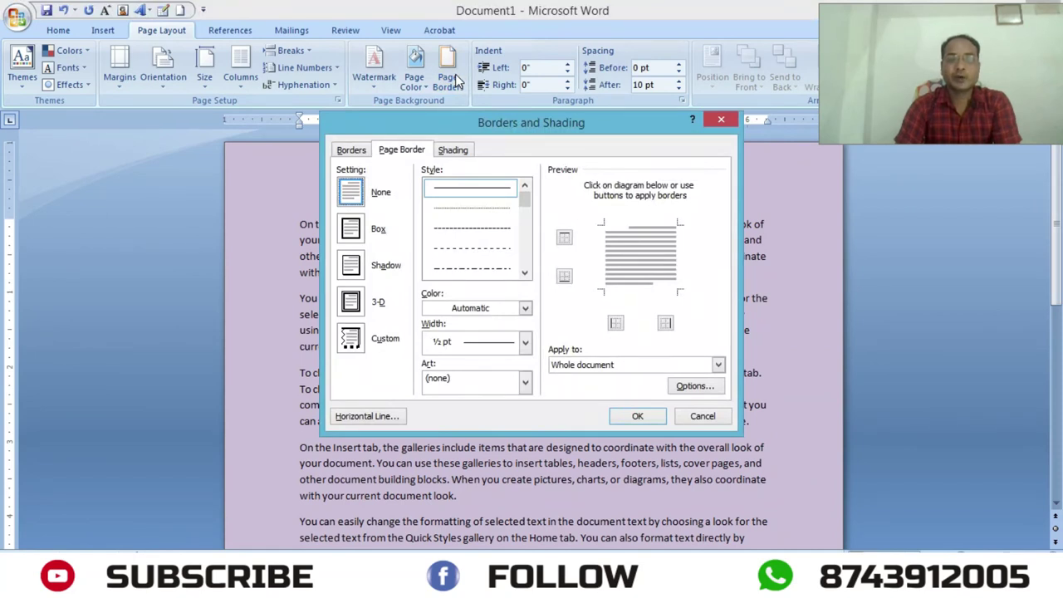
click(355, 225)
drag(524, 205, 526, 221)
click(490, 207)
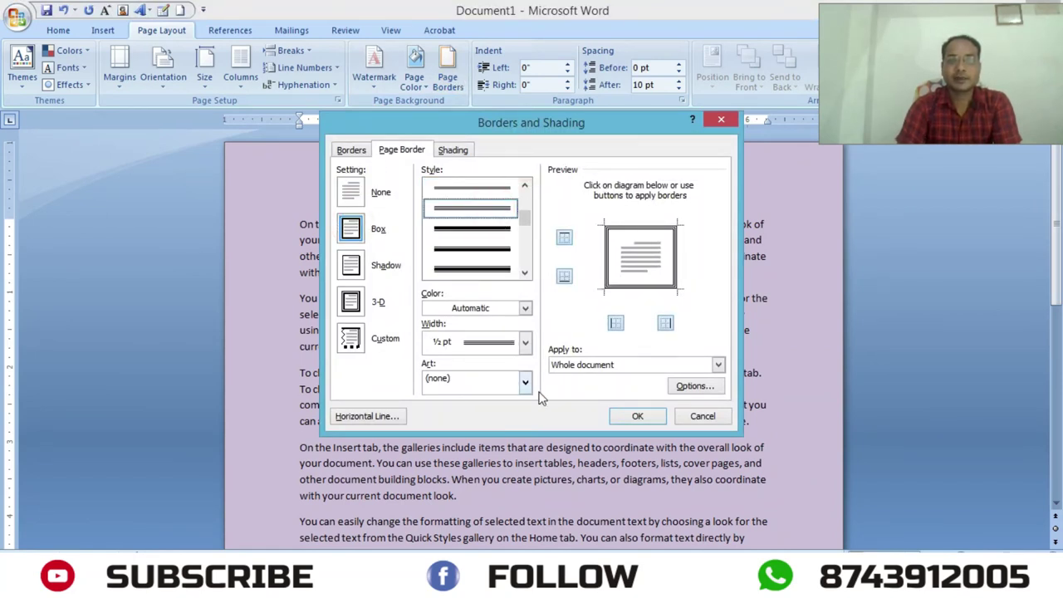
click(635, 418)
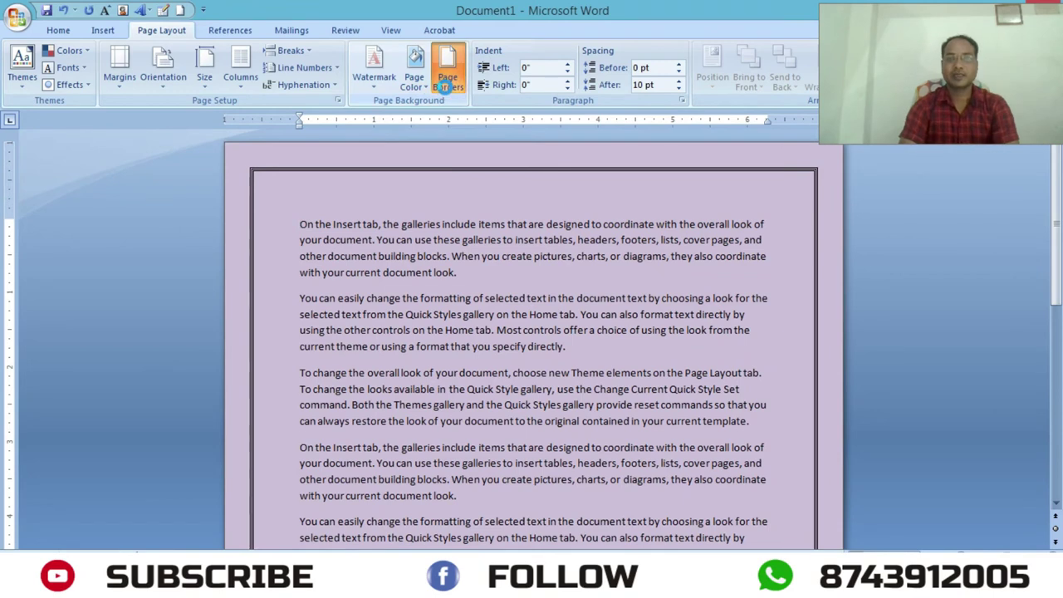
Change the page border colour to red
click(445, 86)
click(525, 308)
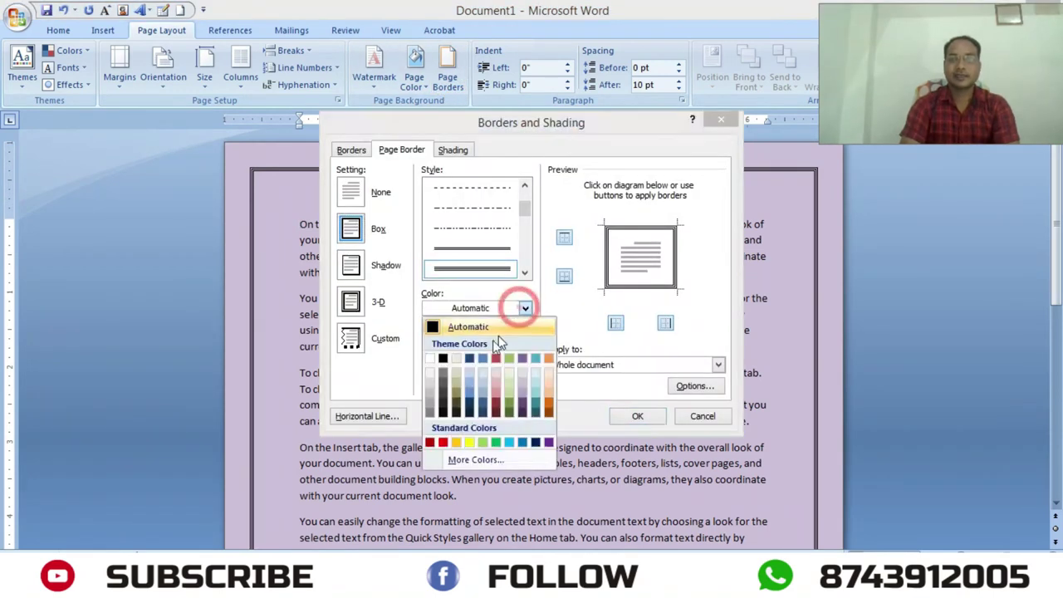
click(442, 441)
click(639, 416)
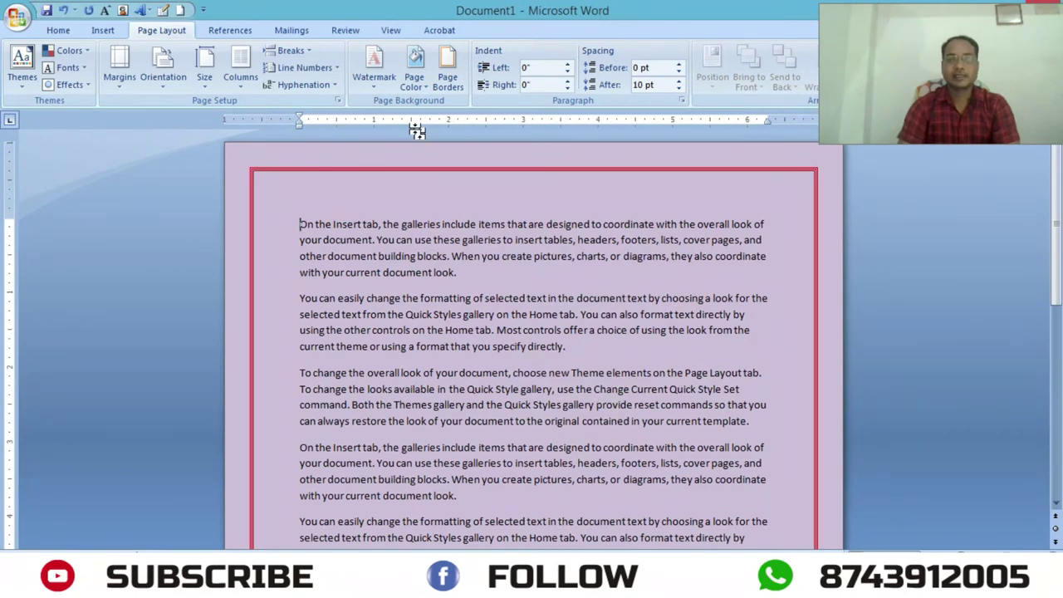
click(454, 83)
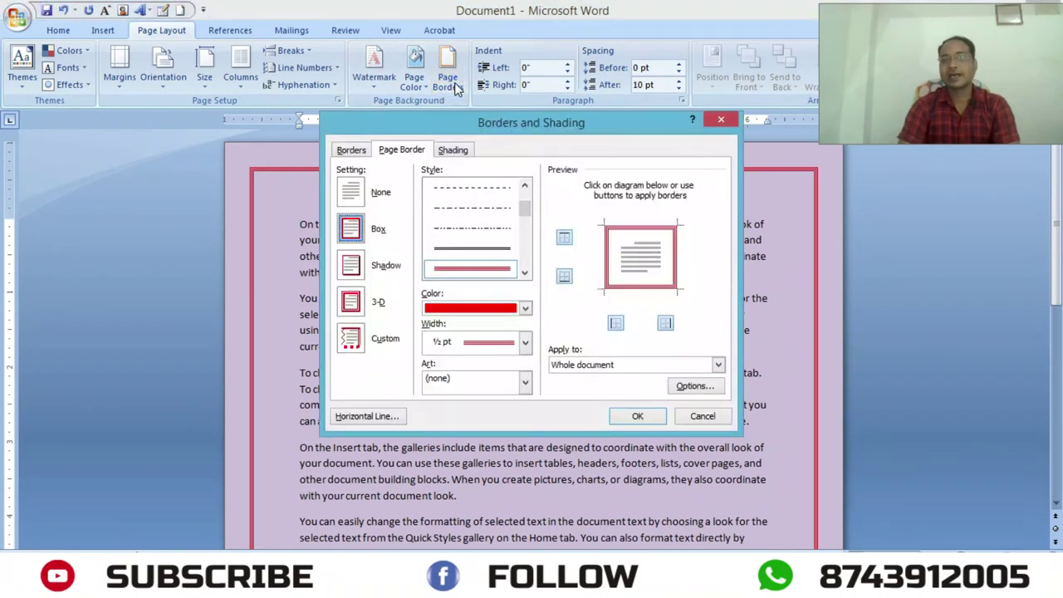
Pick the red poinsettia flower design from the Art border list
click(525, 383)
drag(524, 408, 520, 456)
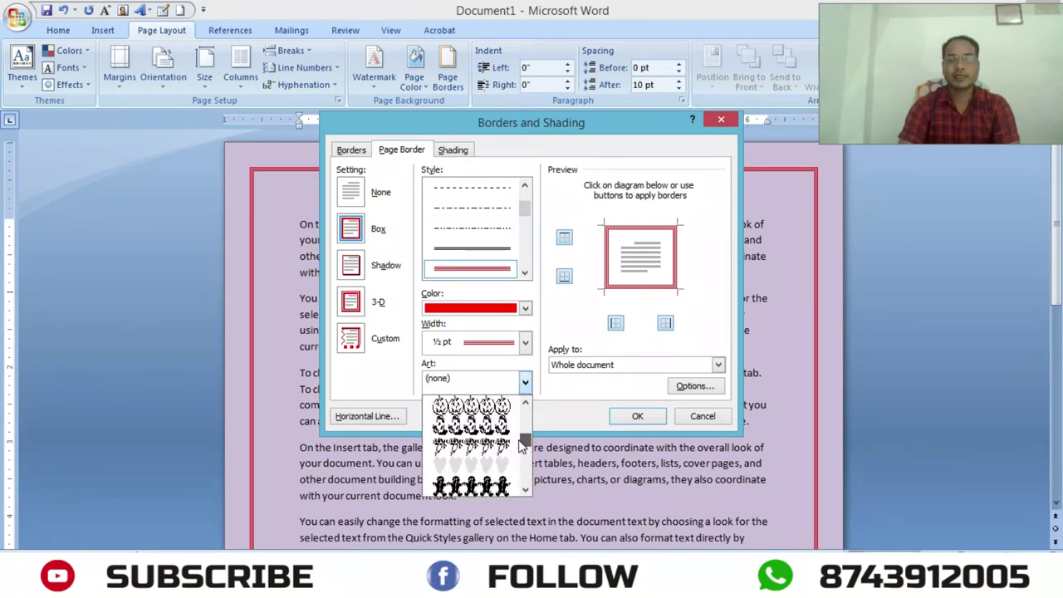
drag(519, 457, 523, 438)
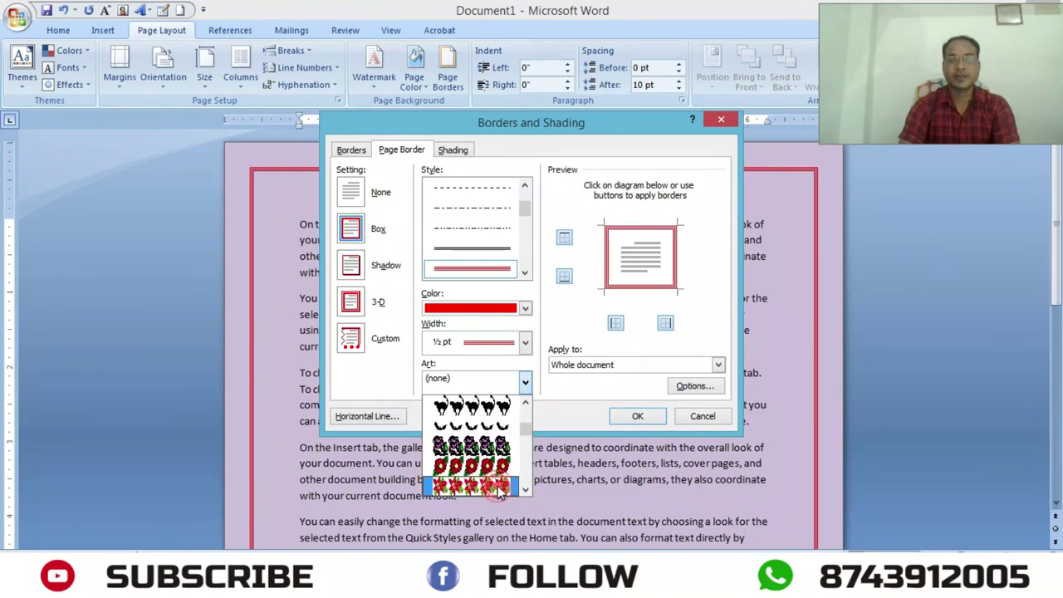
click(499, 482)
Narrow the poinsettia art border by five width steps and apply it to the page
click(466, 343)
click(466, 343)
click(466, 343)
click(466, 342)
click(466, 343)
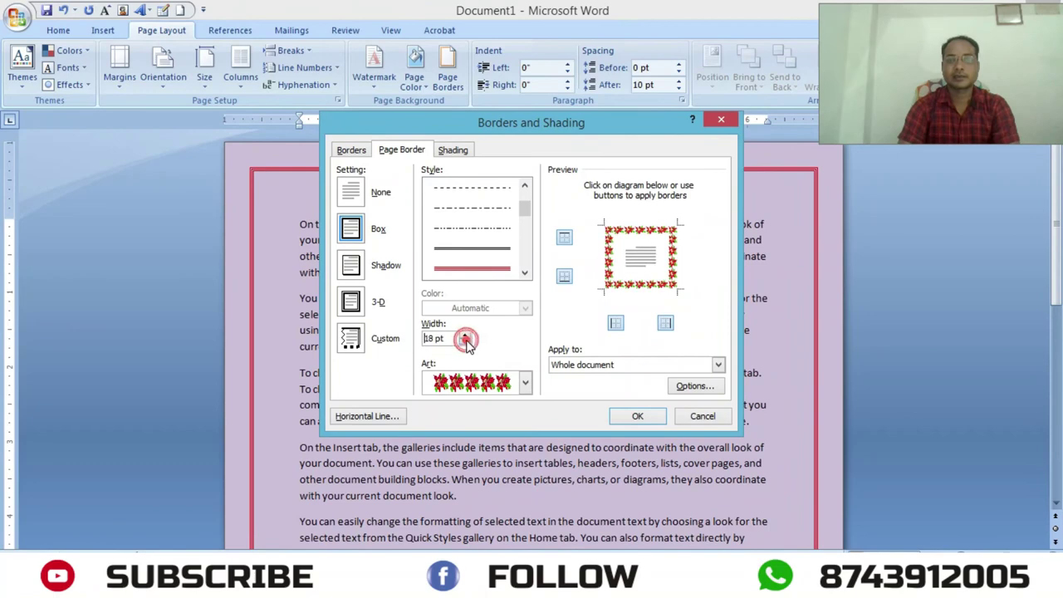
click(637, 416)
scroll(639, 380, down, 5)
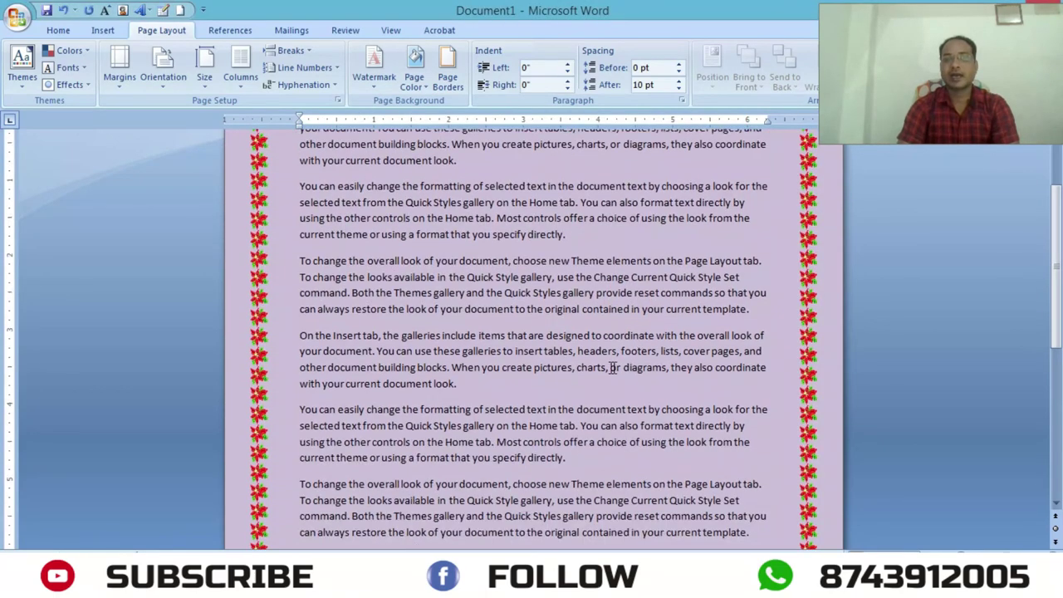
scroll(599, 362, down, 3)
scroll(599, 363, up, 3)
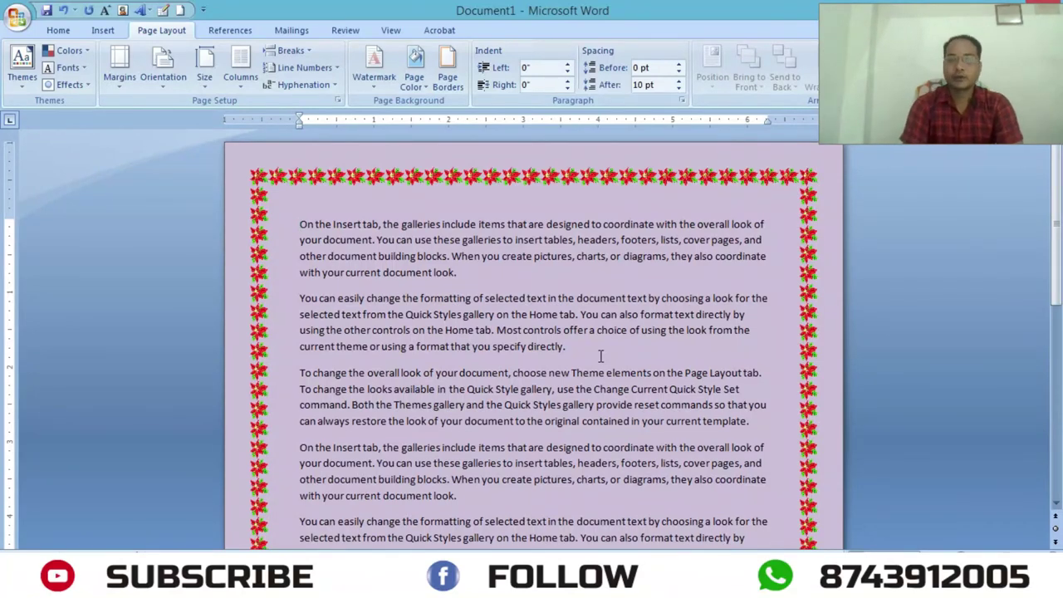
Open the Print dialog from the Office button and move it aside to reveal the page
click(17, 17)
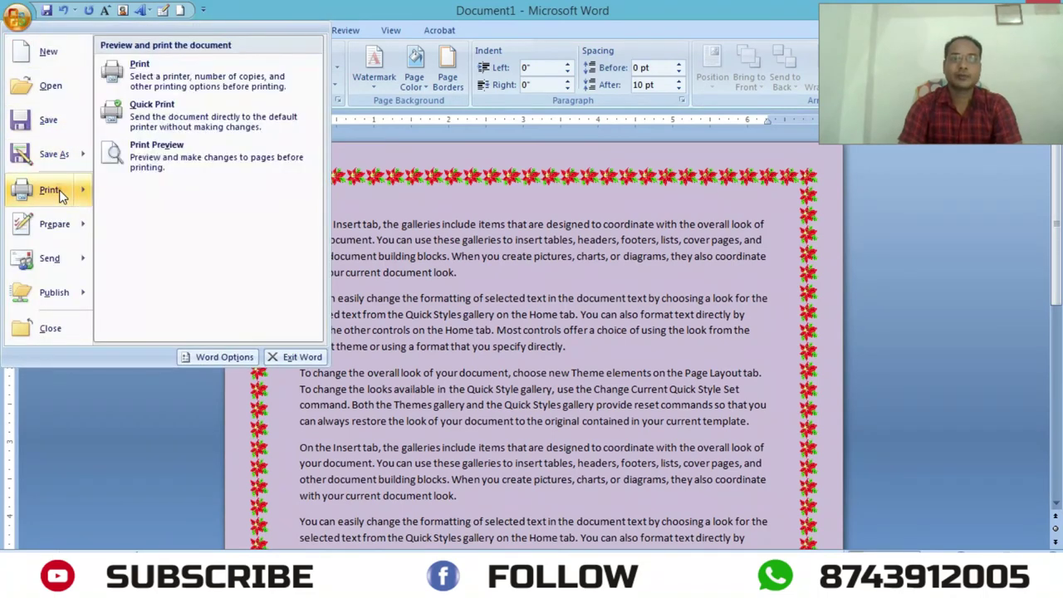
click(50, 189)
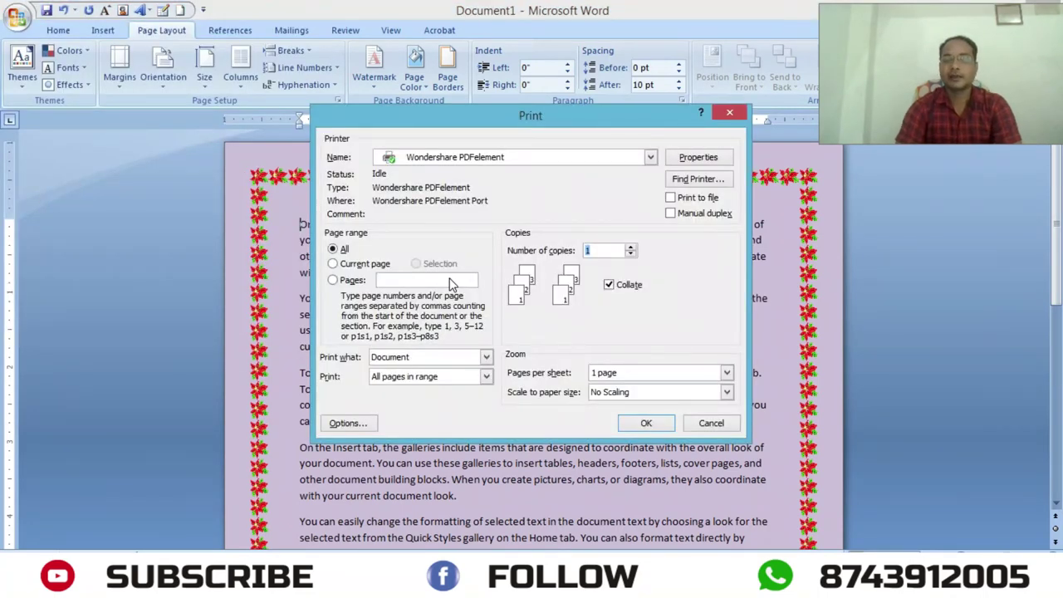
mouse_move(492, 126)
mouse_down()
mouse_move(365, 133)
mouse_move(407, 137)
mouse_up()
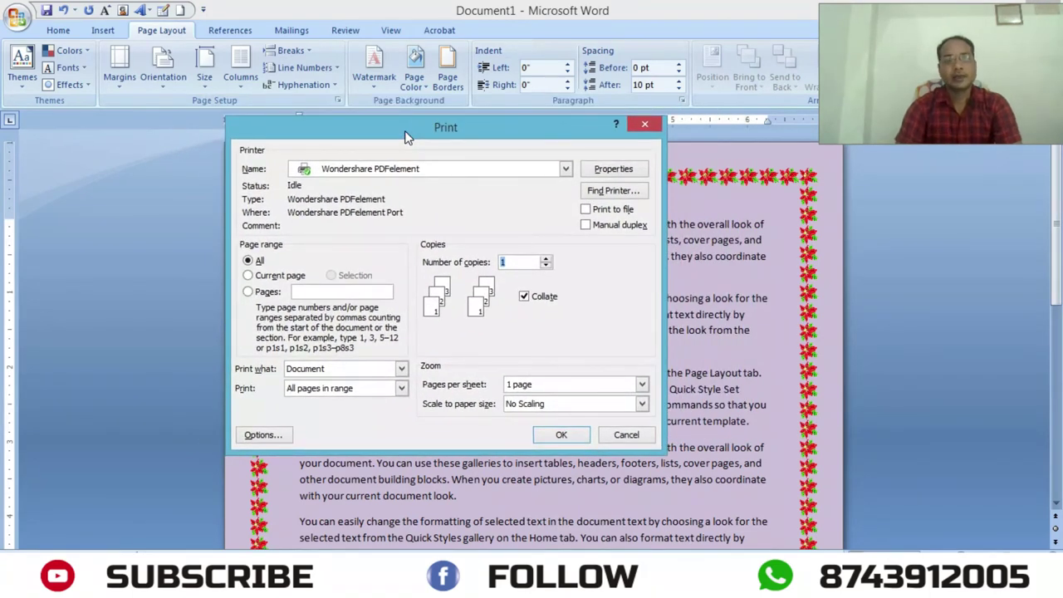
Keep Wondershare PDFelement as the printer and set the number of copies to 7
click(566, 169)
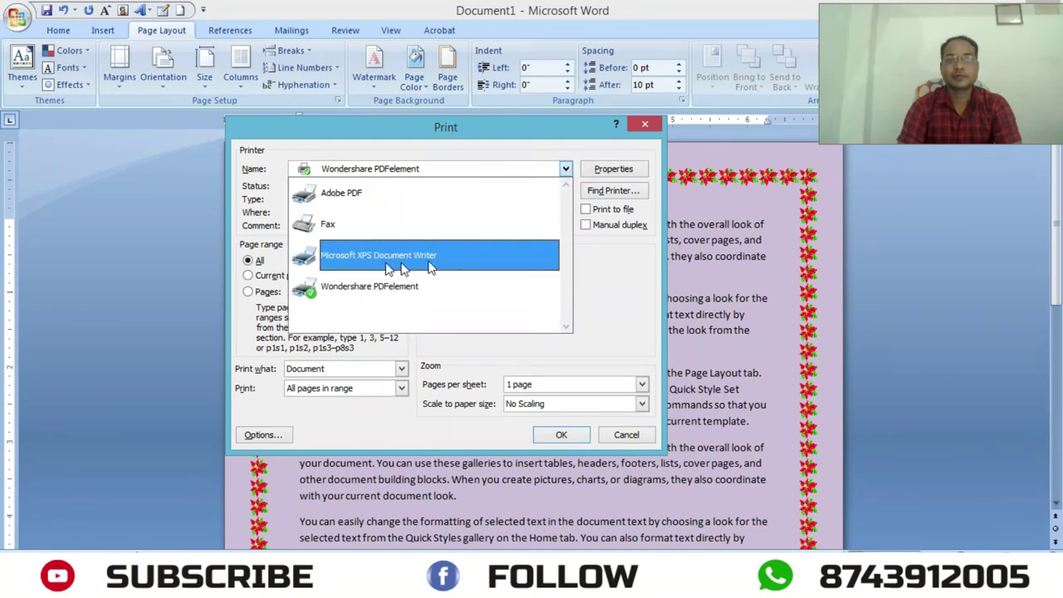
click(588, 274)
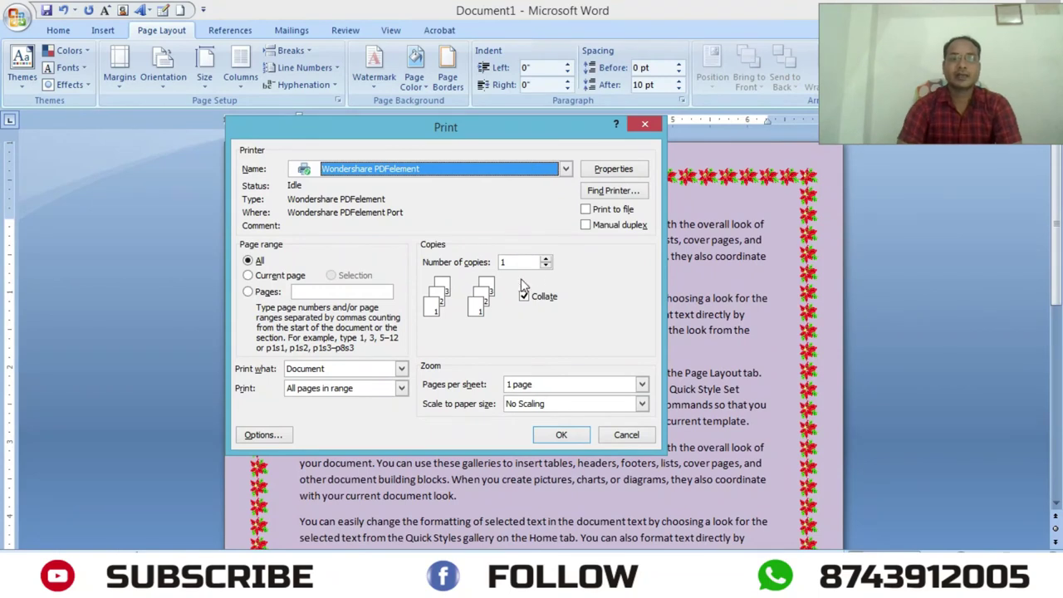
click(545, 258)
click(546, 258)
click(546, 259)
click(546, 258)
click(546, 258)
click(546, 258)
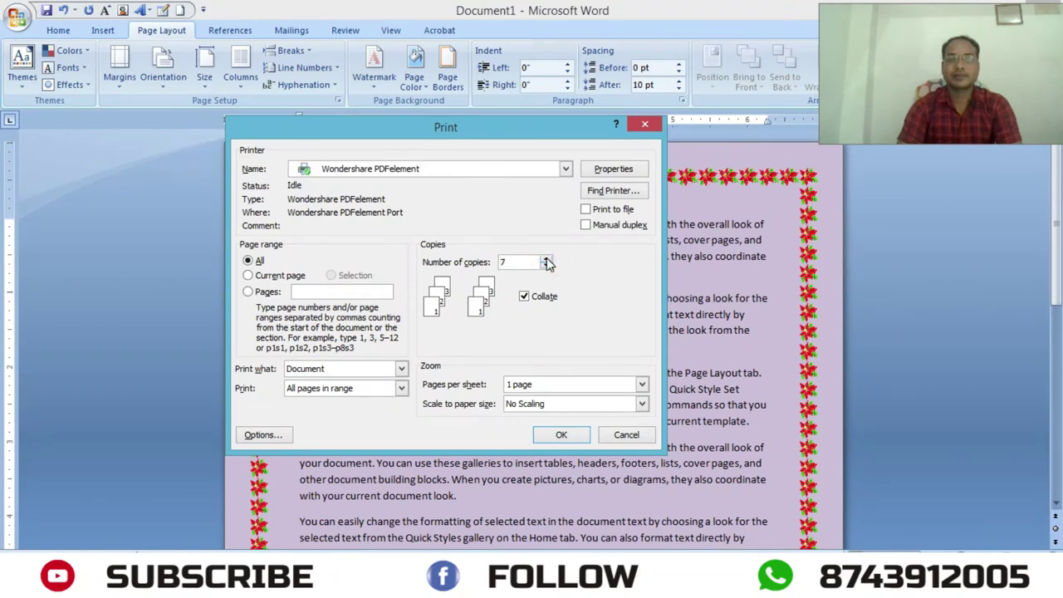